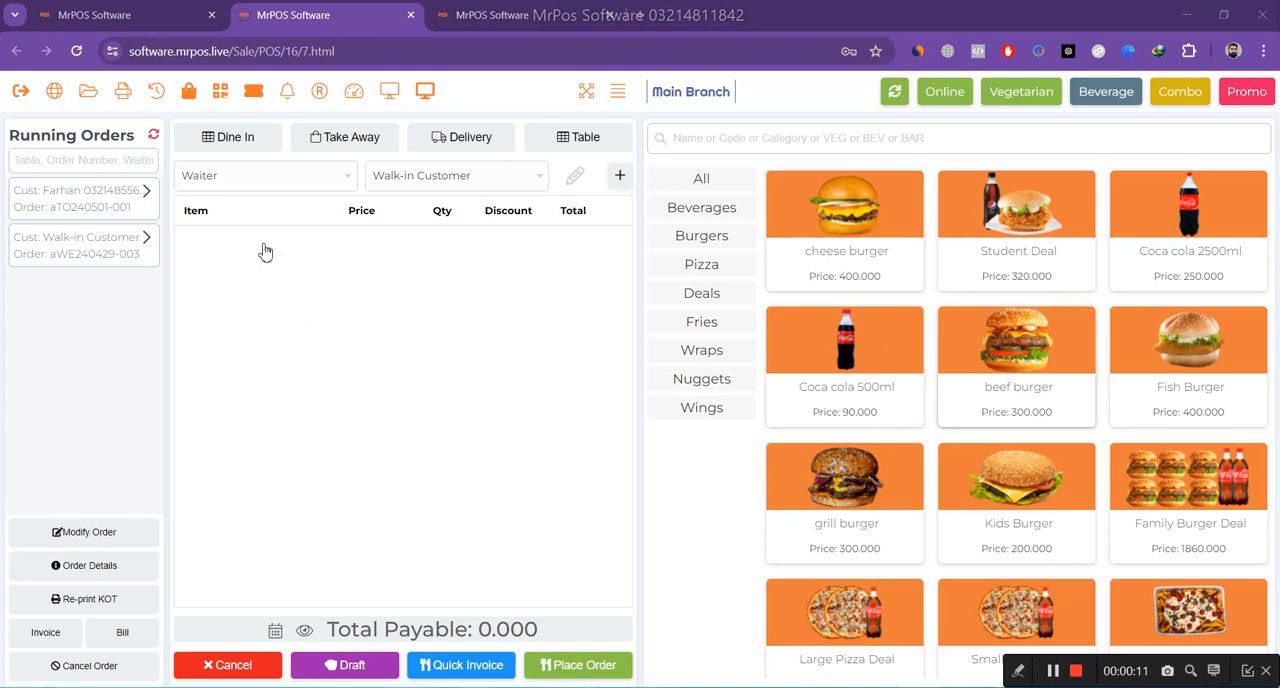
Start a dine-in order with a beef burger and seat one person at table TG1.
{"action": "left_click", "coordinate": [1043, 368]}
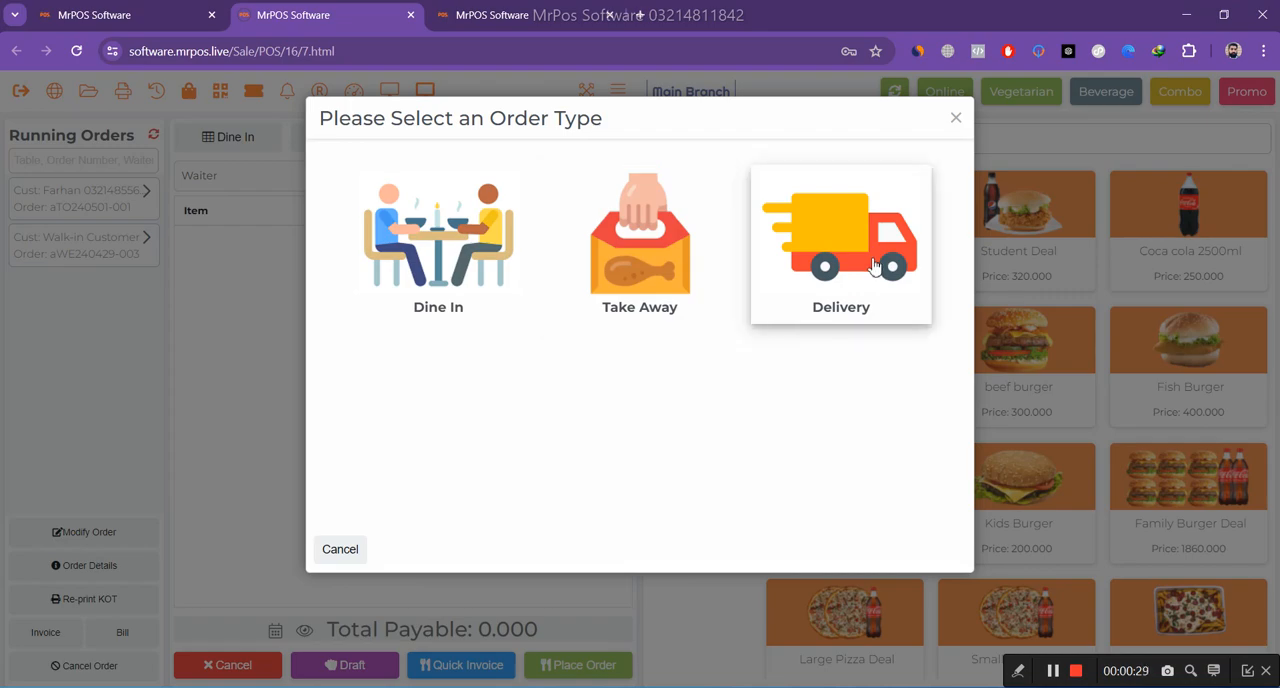
{"action": "left_click", "coordinate": [445, 266]}
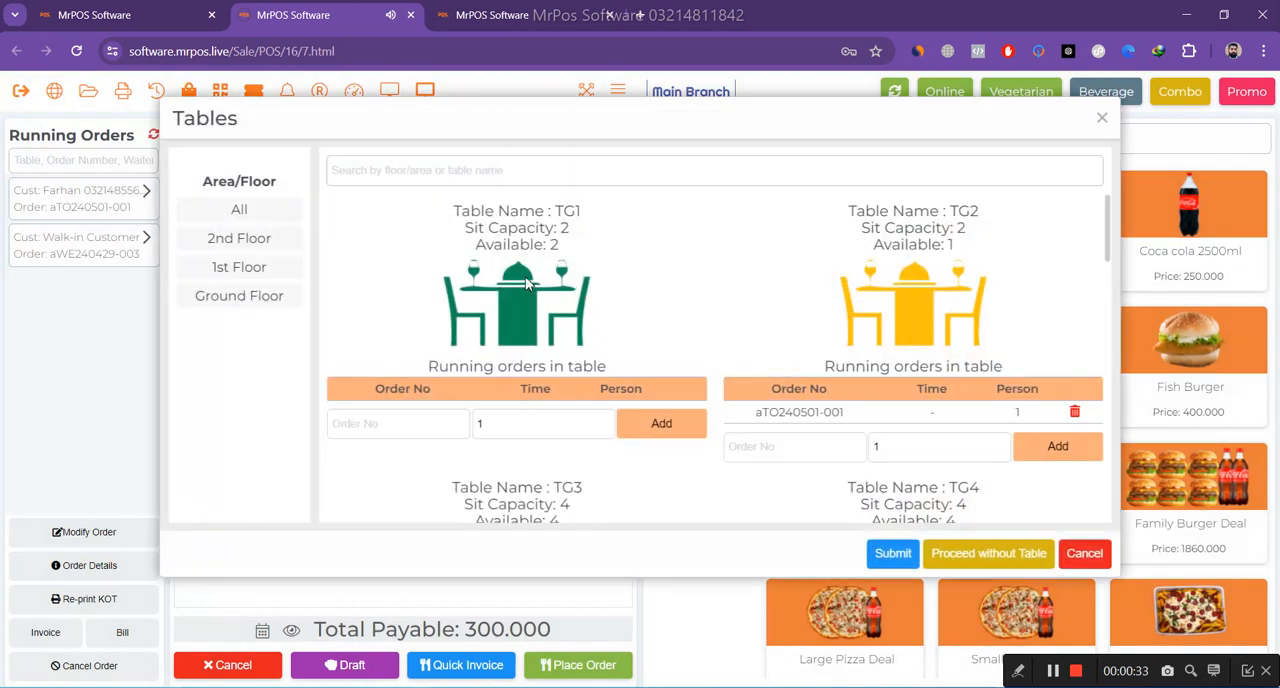
{"action": "left_click", "coordinate": [664, 426]}
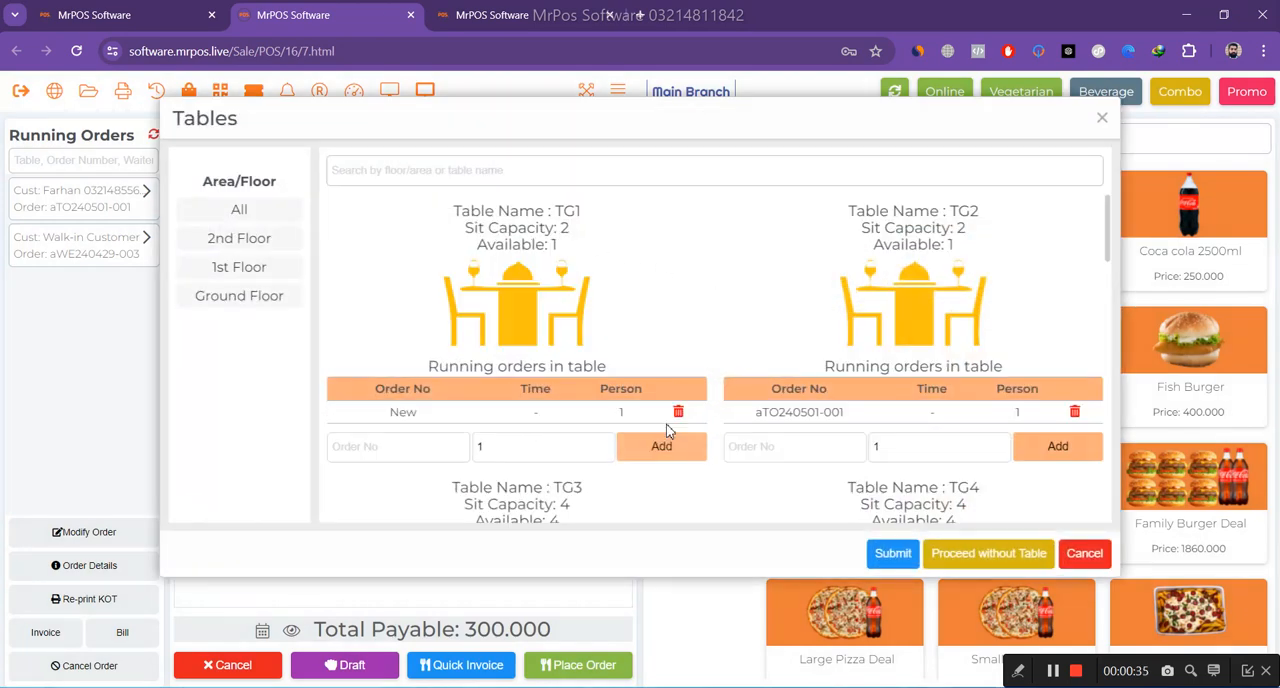
{"action": "left_click", "coordinate": [893, 556]}
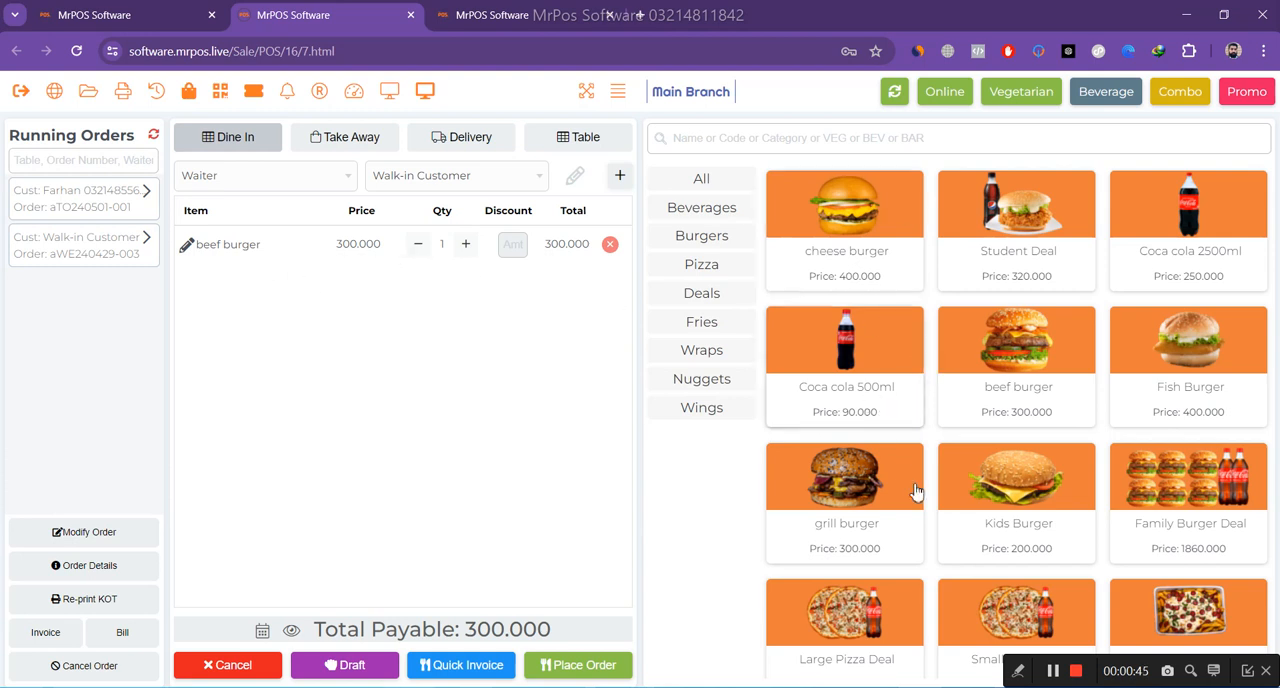
Add one Large Pizza Deal to the dine-in order.
{"action": "scroll", "coordinate": [886, 580], "scroll_direction": "down", "scroll_amount": 3}
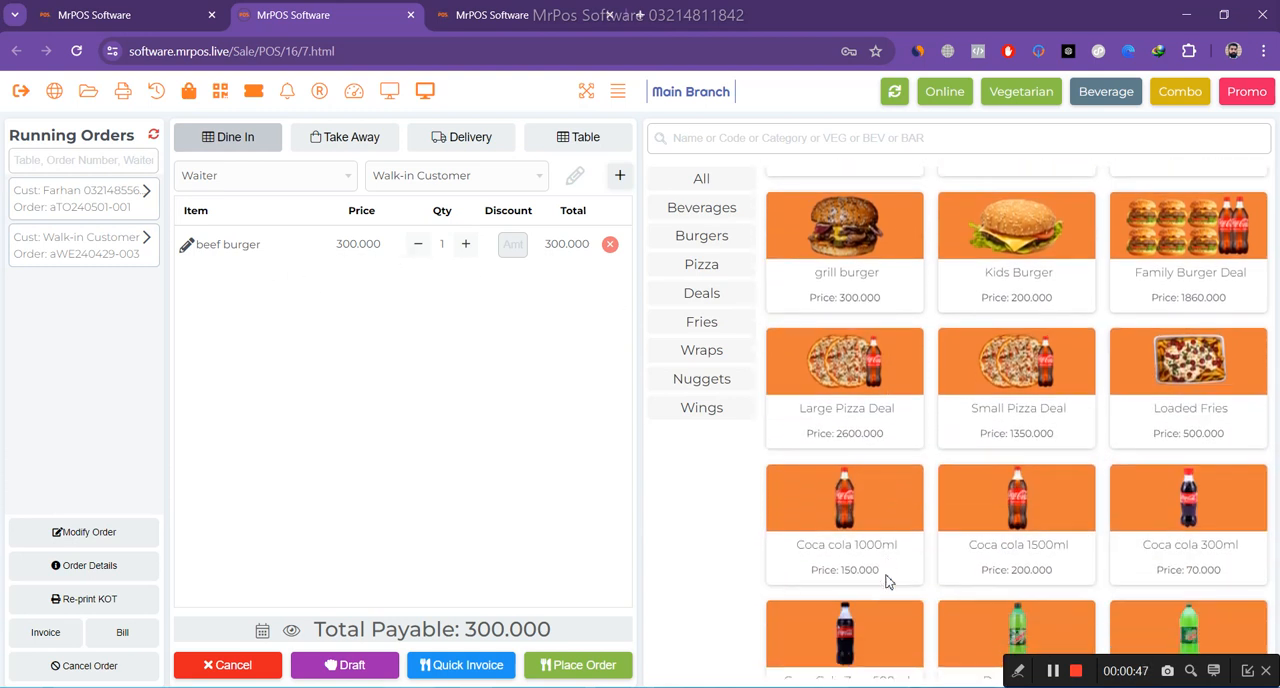
{"action": "scroll", "coordinate": [849, 486], "scroll_direction": "up", "scroll_amount": 1}
{"action": "left_click", "coordinate": [849, 486]}
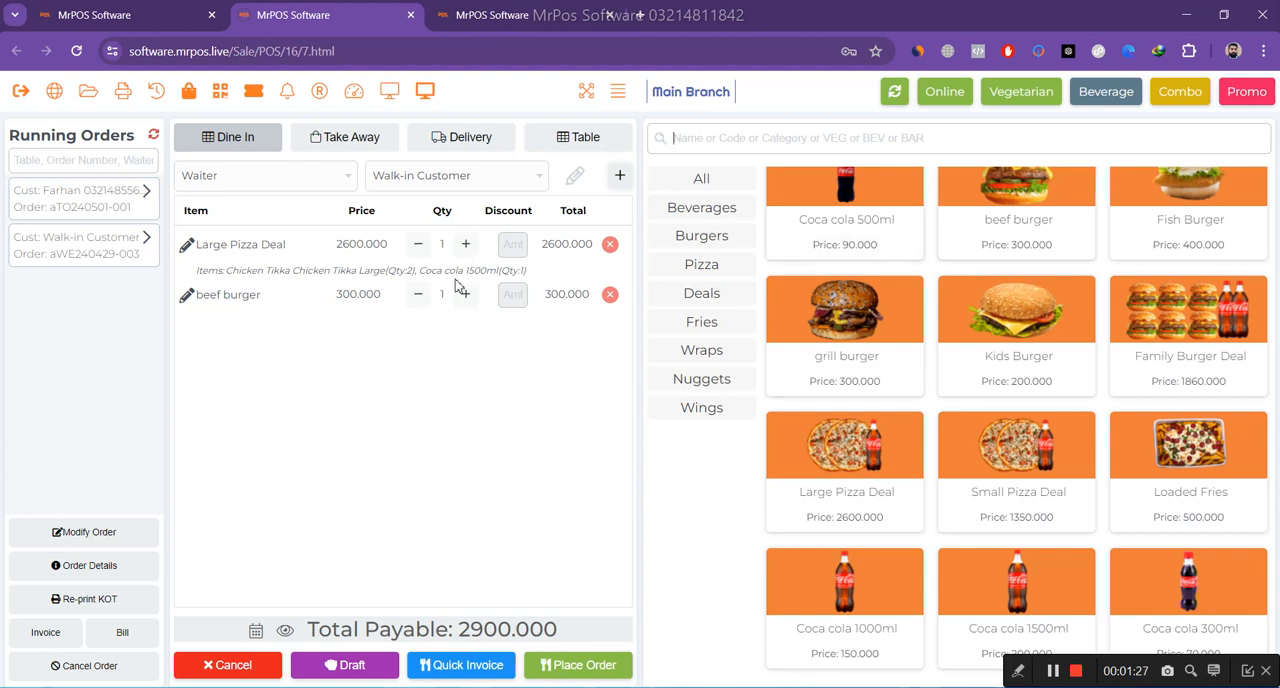
Assign the waiter to the dine-in order and place it with the kitchen.
{"action": "left_click", "coordinate": [573, 667]}
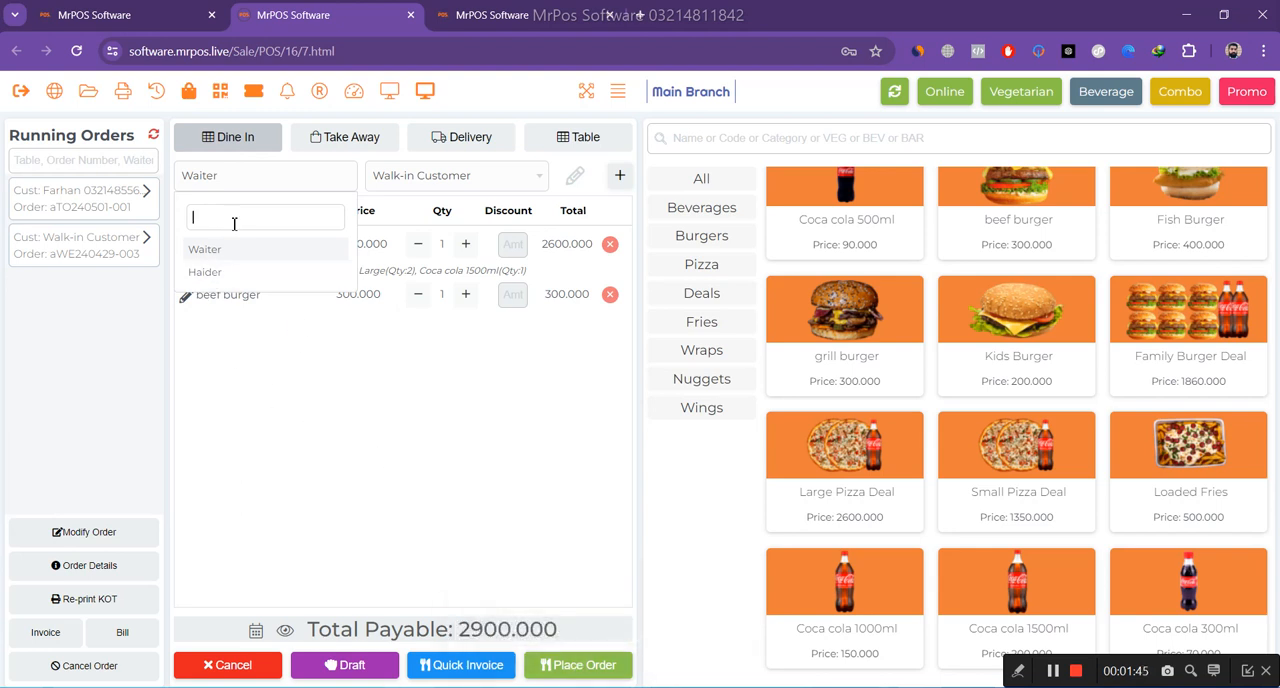
{"action": "left_click", "coordinate": [206, 273]}
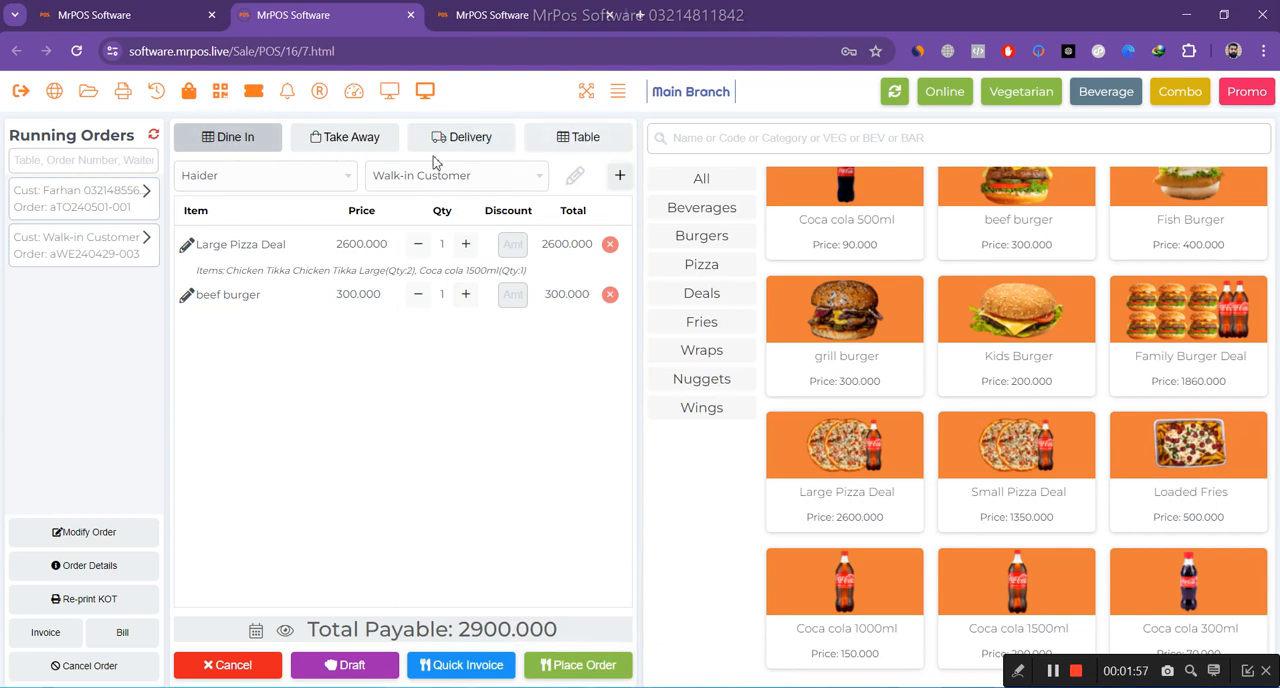
{"action": "left_click", "coordinate": [575, 666]}
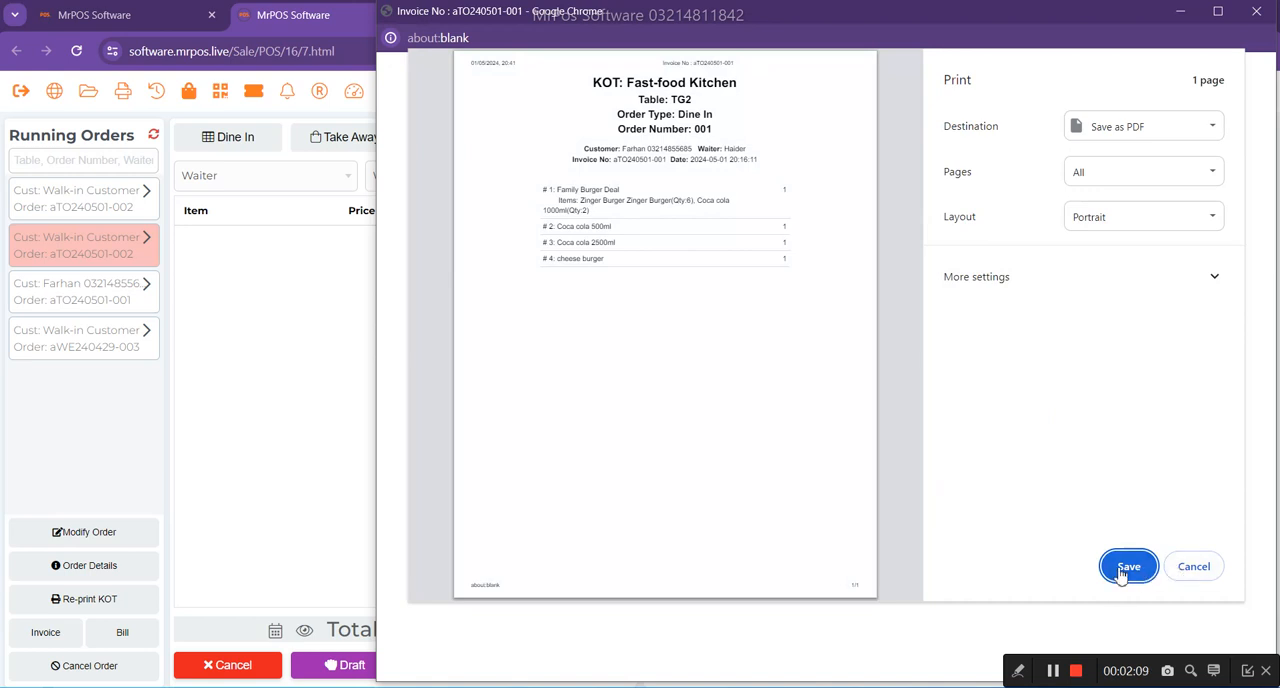
Check the print destination options for the kitchen ticket, cancel the print and close the ticket window.
{"action": "left_click", "coordinate": [1181, 130]}
{"action": "left_click", "coordinate": [1150, 176]}
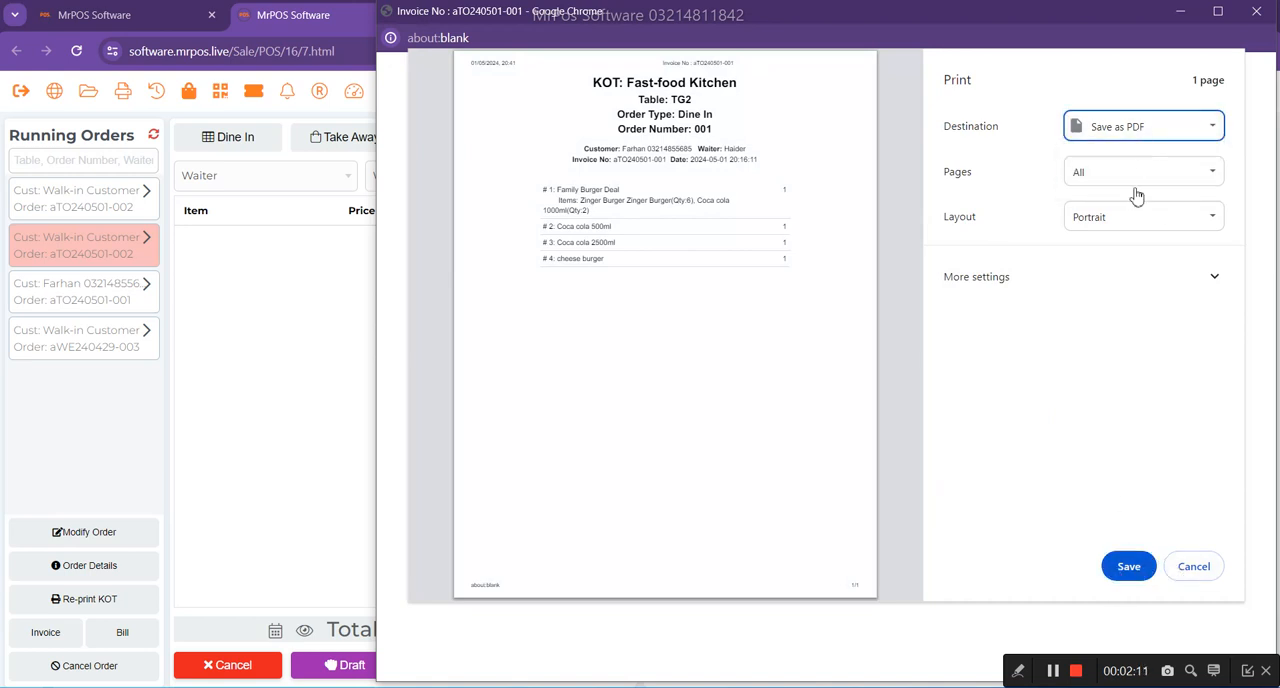
{"action": "left_click", "coordinate": [1182, 566]}
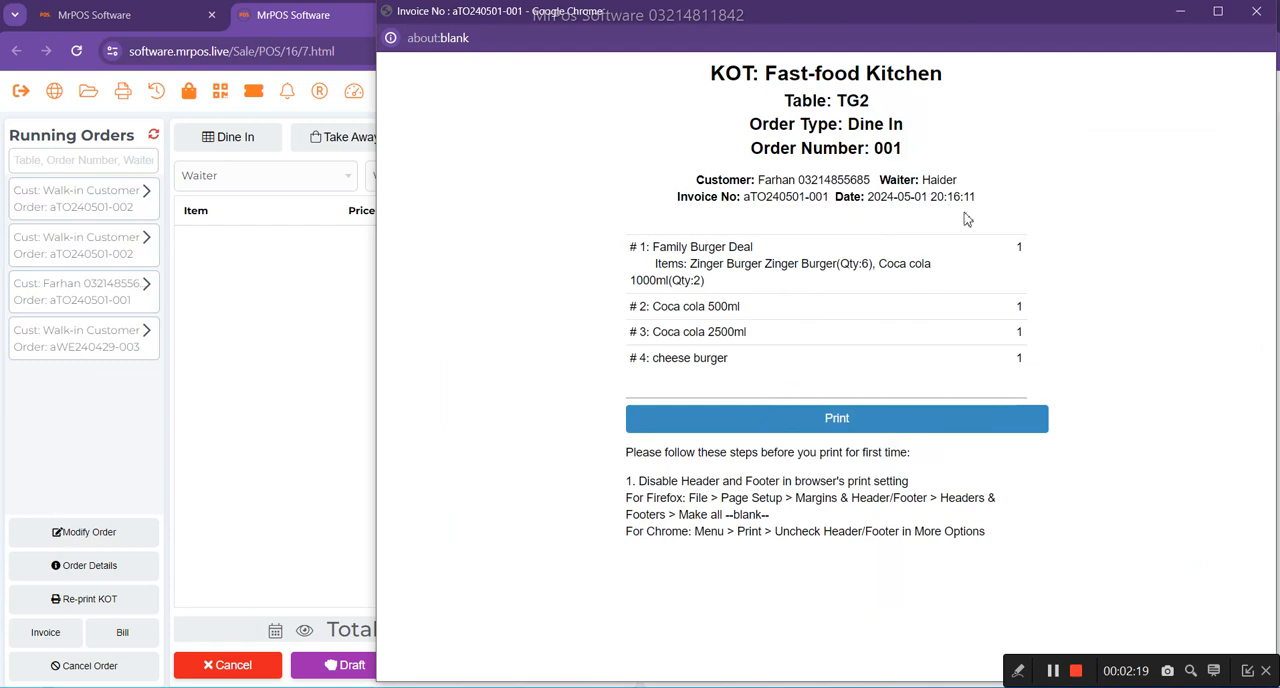
{"action": "left_click", "coordinate": [1257, 14]}
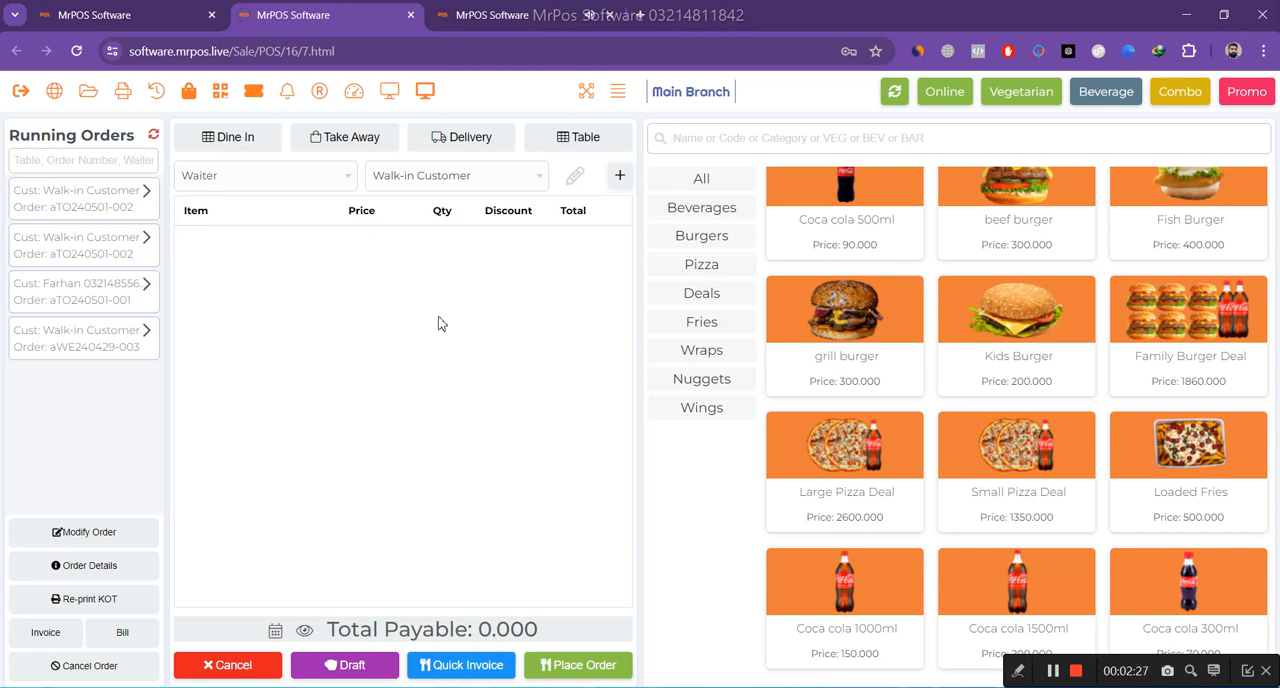
Switch to the Fast-food Kitchen panel and start cooking the Large Pizza Deal for table TG1.
{"action": "left_click", "coordinate": [509, 17]}
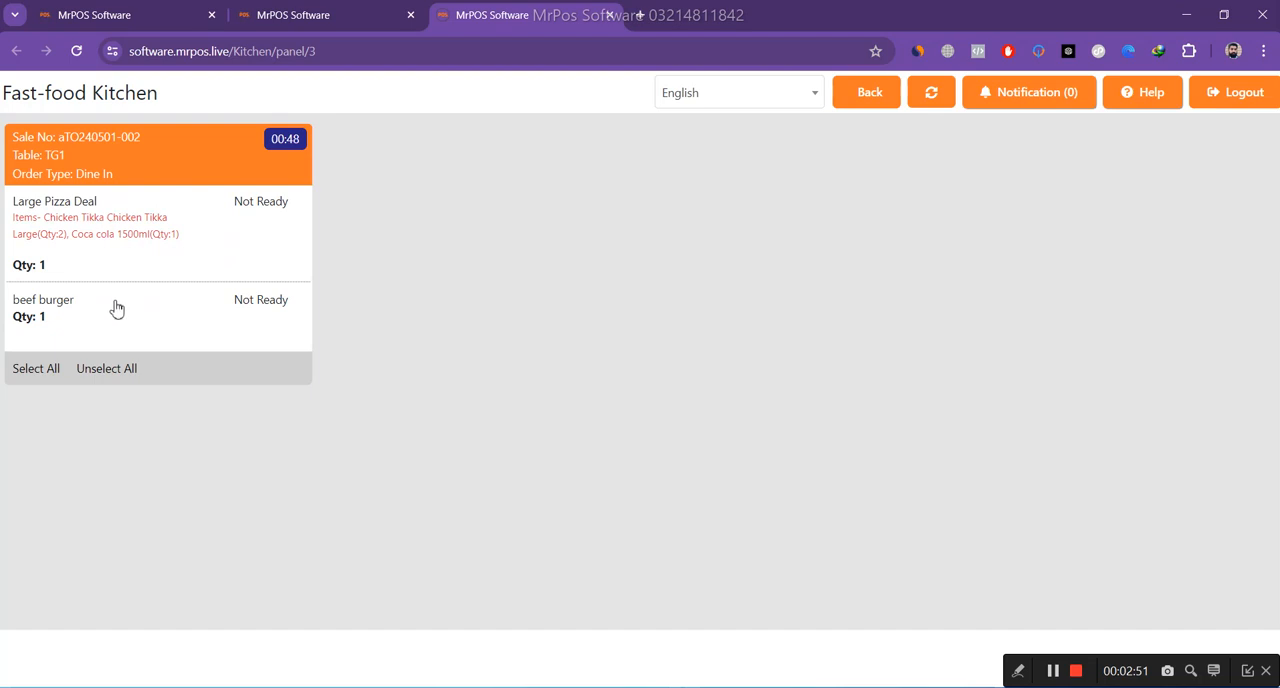
{"action": "left_click", "coordinate": [170, 230]}
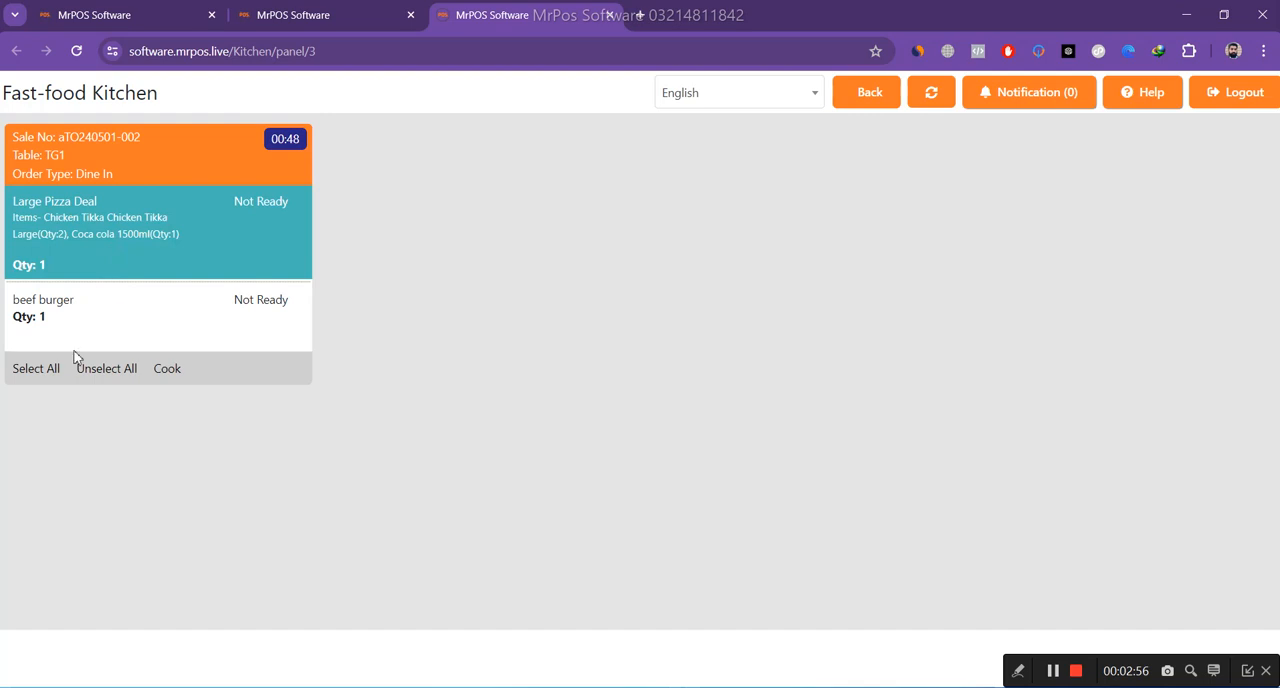
{"action": "left_click", "coordinate": [168, 372]}
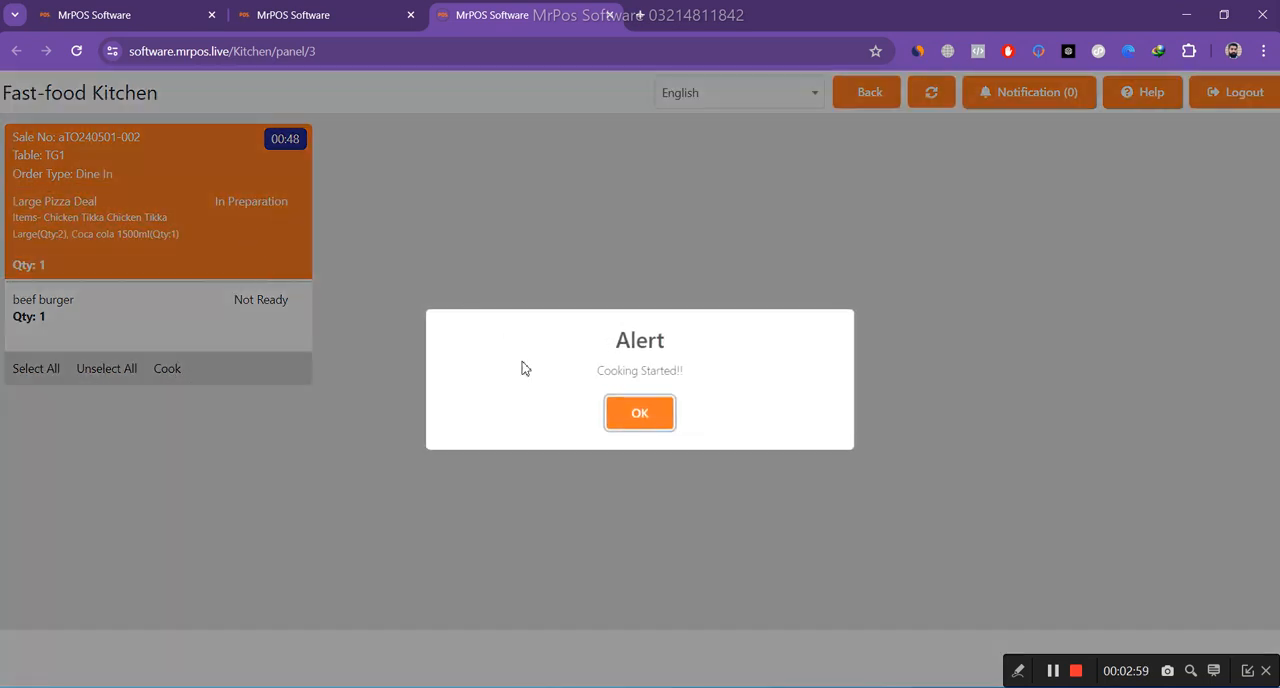
{"action": "left_click", "coordinate": [641, 418]}
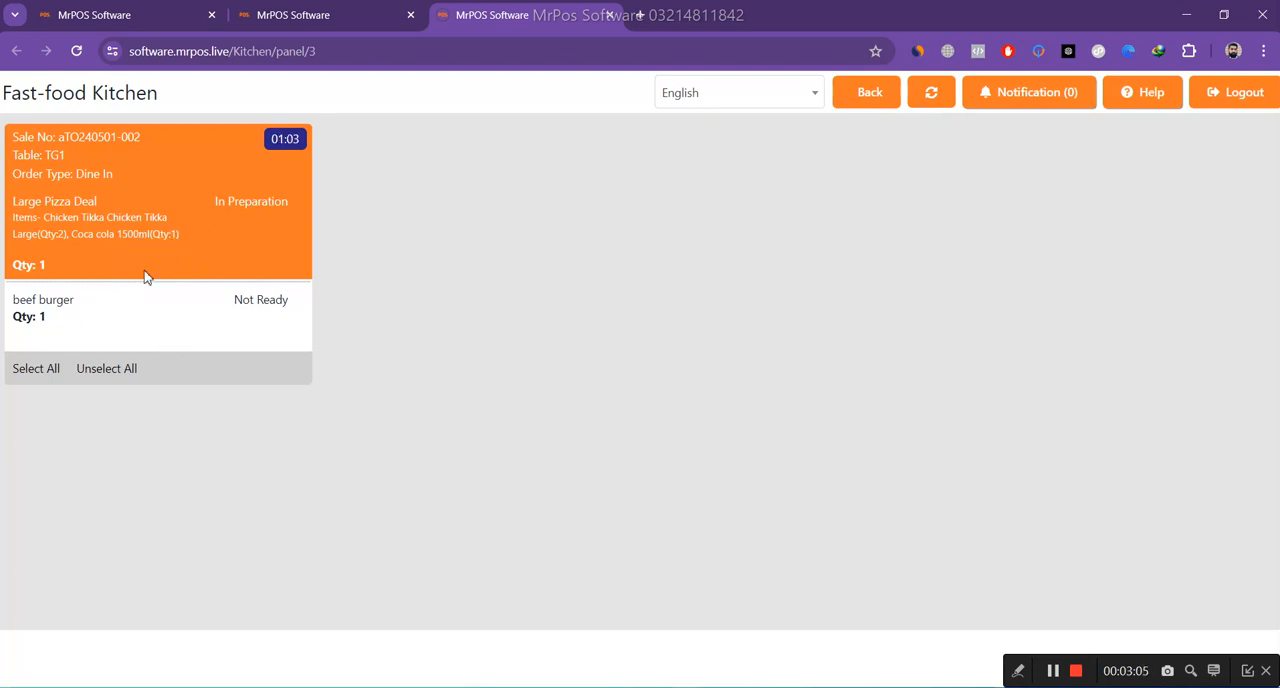
Mark the Large Pizza Deal for table TG1 as done in the kitchen panel.
{"action": "left_click", "coordinate": [189, 233]}
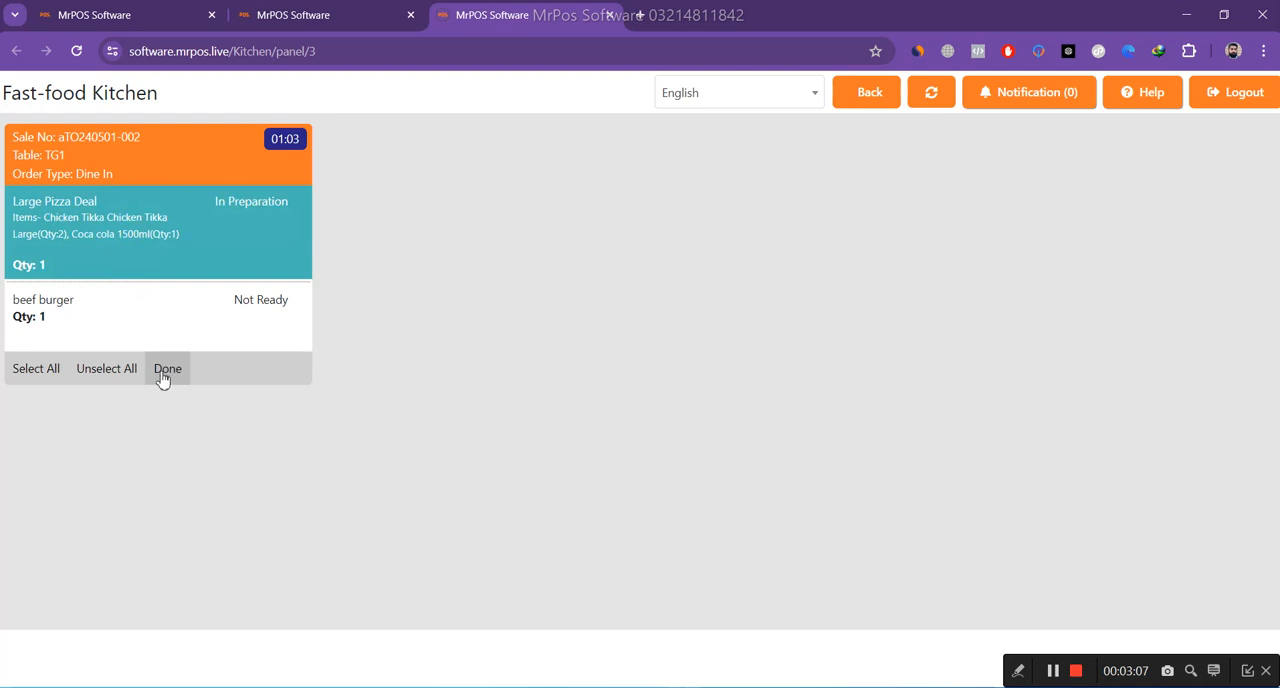
{"action": "left_click", "coordinate": [166, 370]}
{"action": "left_click", "coordinate": [645, 415]}
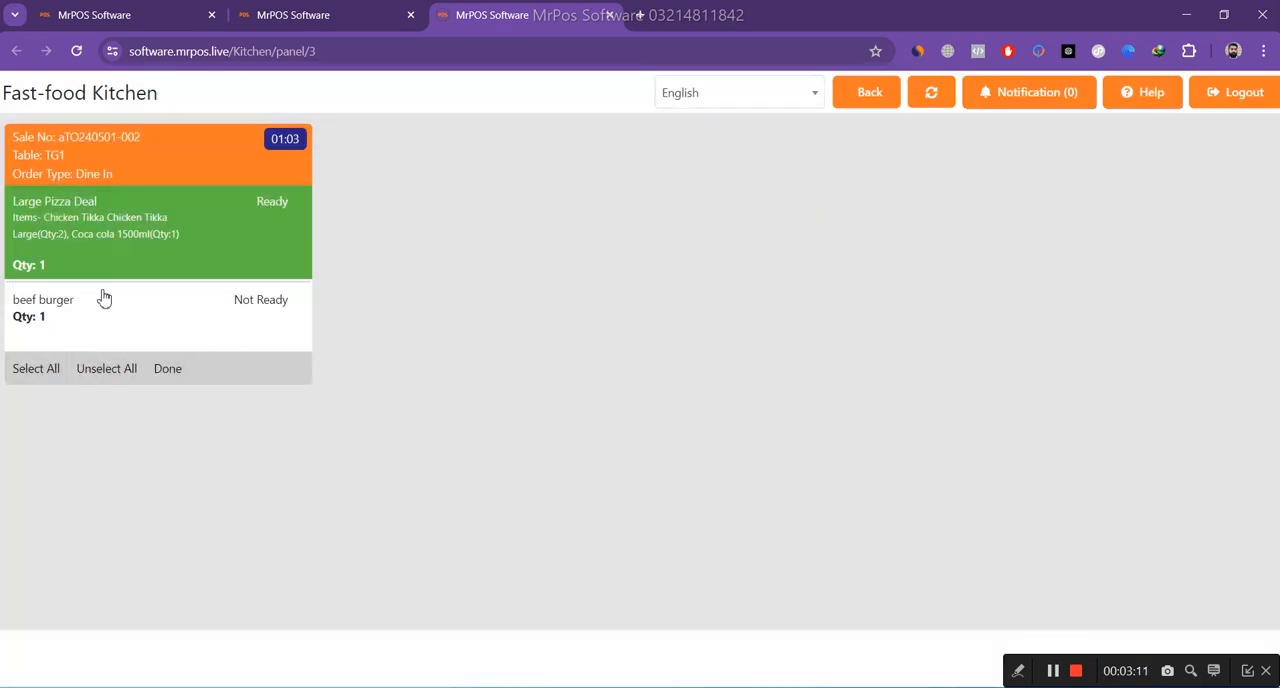
Select all items of the table TG1 order and start cooking them.
{"action": "left_click", "coordinate": [38, 381]}
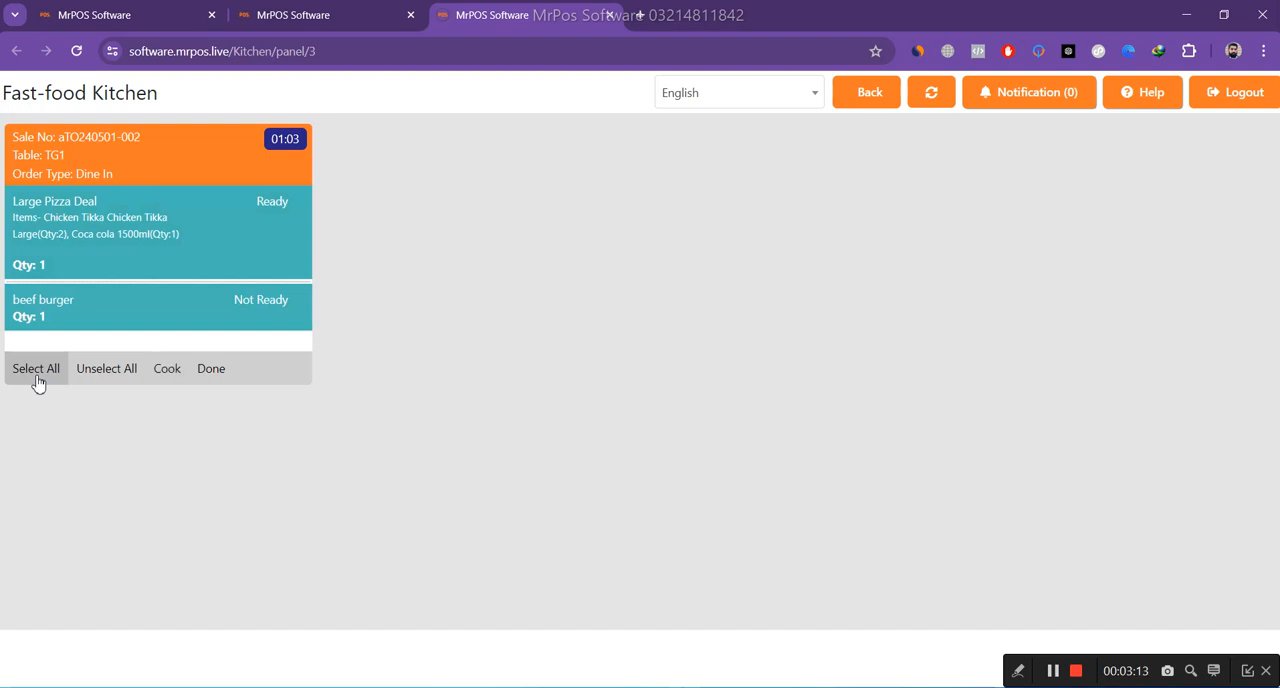
{"action": "left_click", "coordinate": [166, 372]}
{"action": "left_click", "coordinate": [640, 405]}
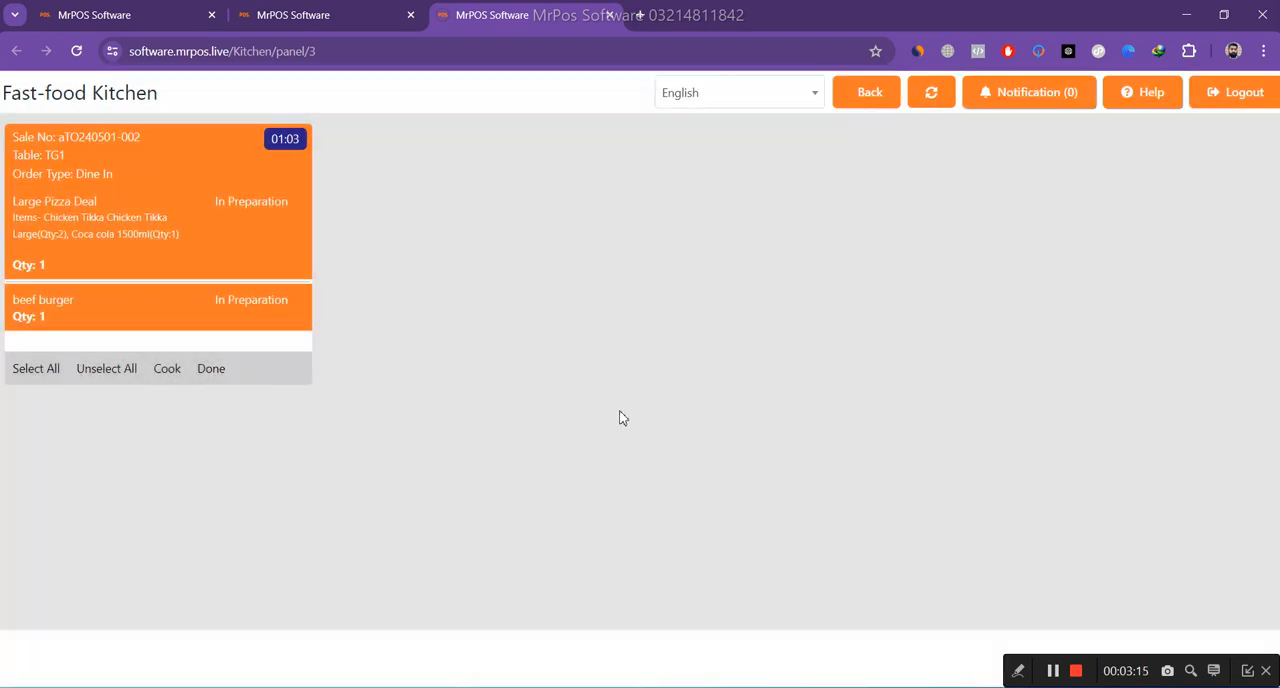
Return to the POS screen, serve the Large Pizza Deal from the kitchen notifications and close the list.
{"action": "left_click", "coordinate": [338, 20]}
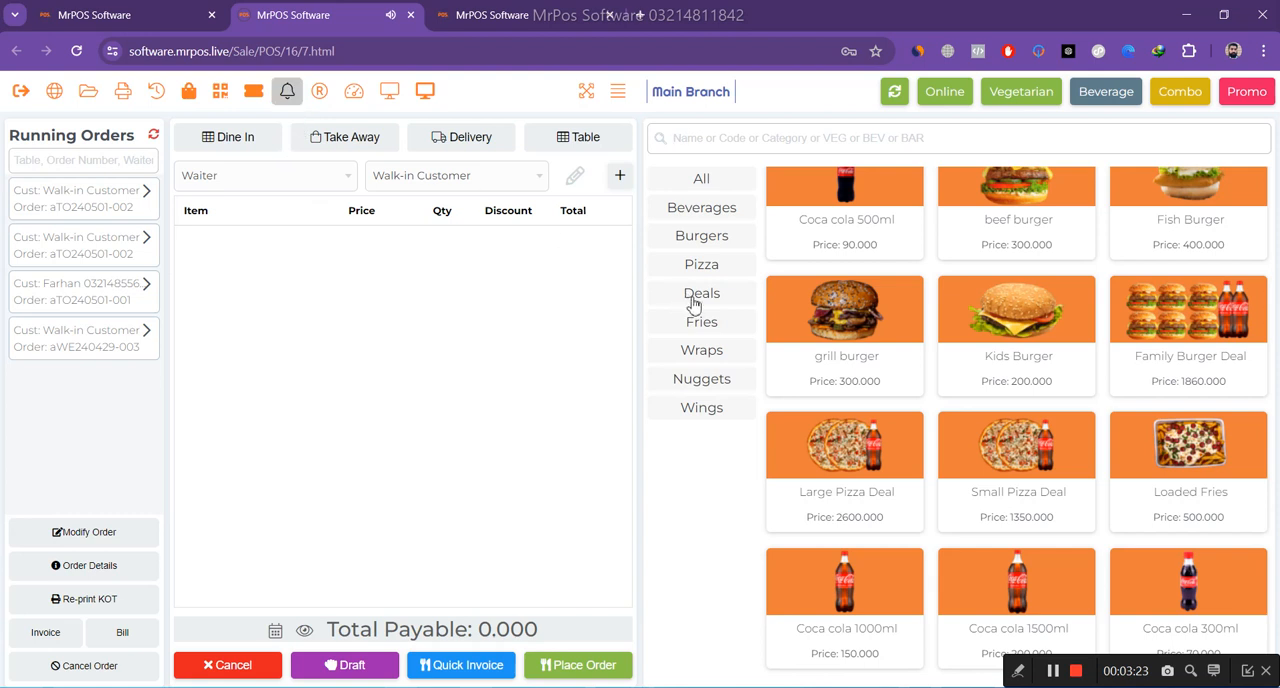
{"action": "left_click", "coordinate": [287, 96]}
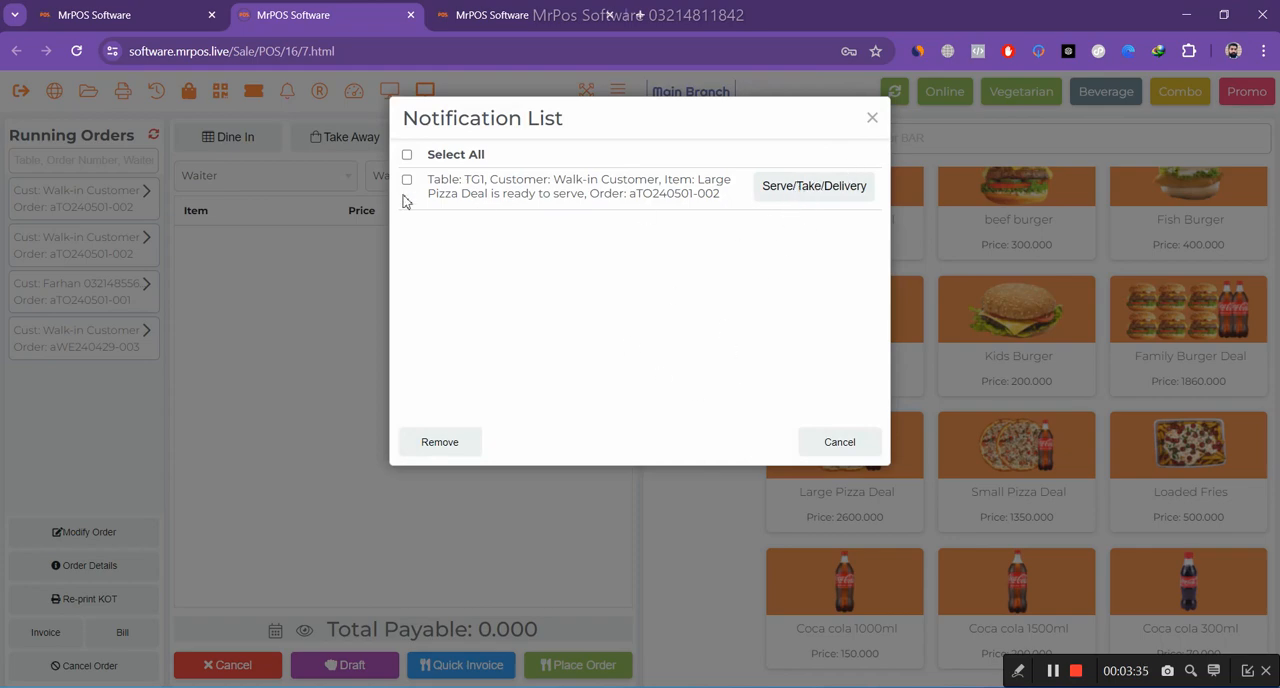
{"action": "left_click", "coordinate": [792, 188]}
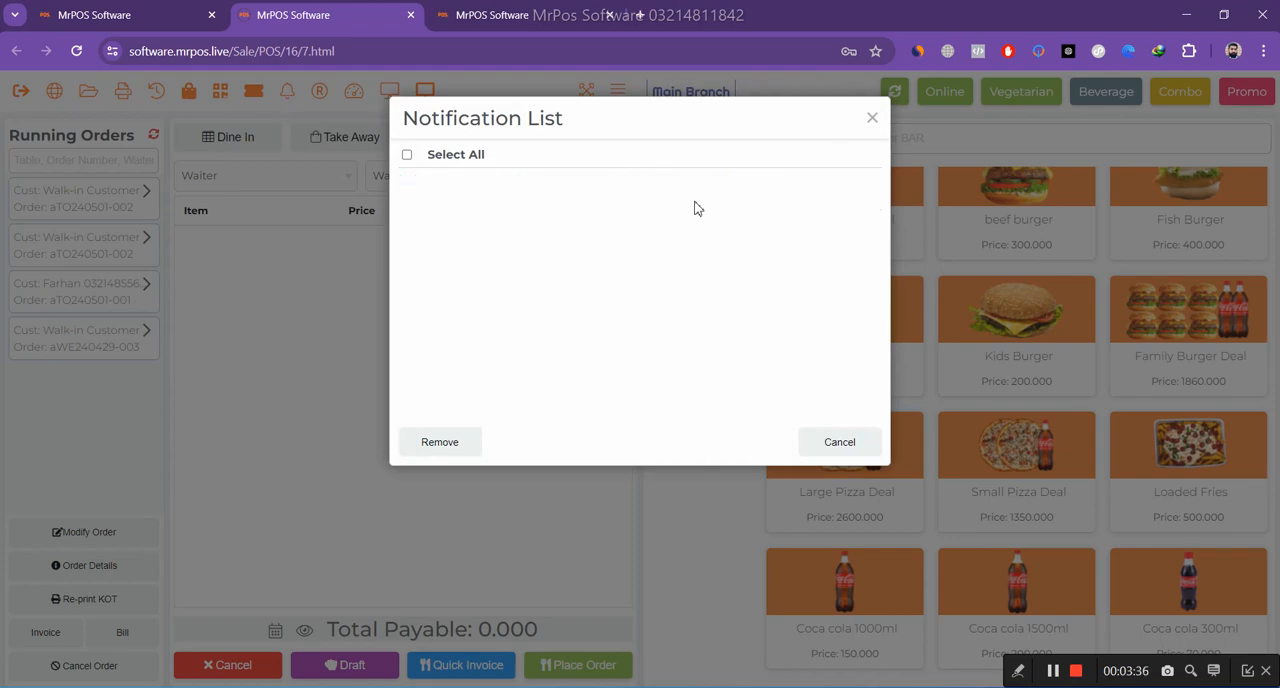
{"action": "left_click", "coordinate": [872, 120]}
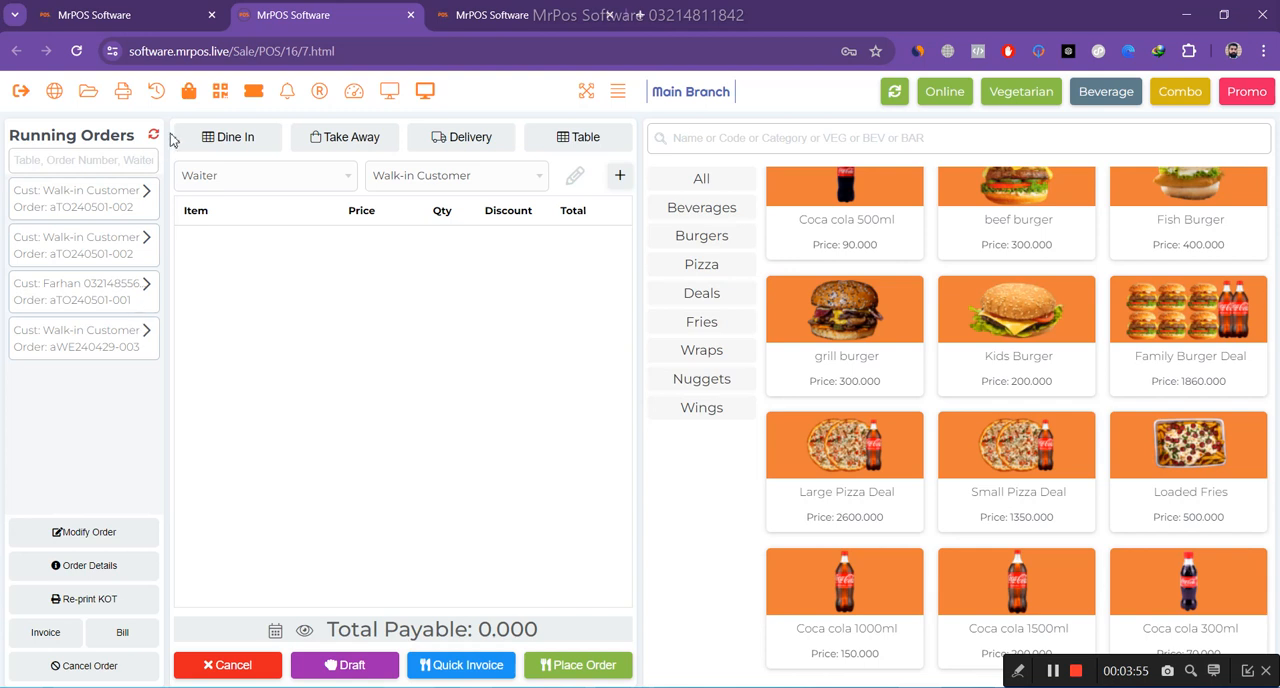
Expand the running order for table TG2, view the Beverages and Pizza categories, and list all items again.
{"action": "left_click", "coordinate": [144, 285]}
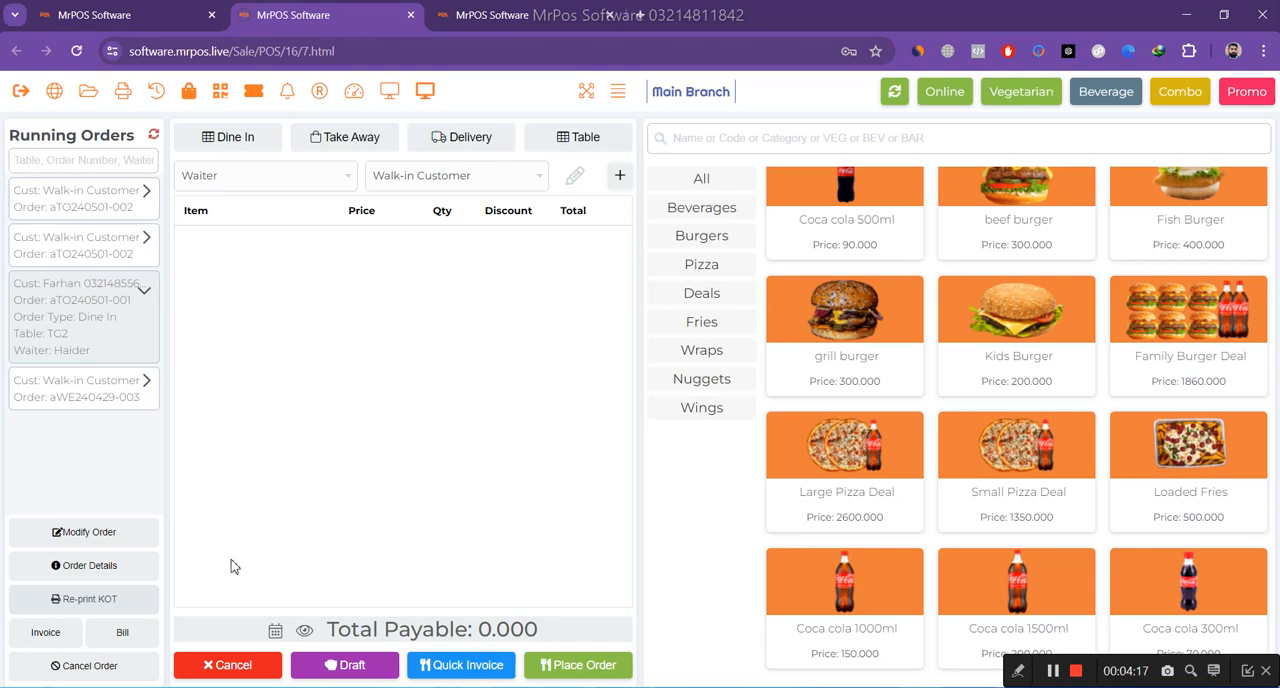
{"action": "left_click", "coordinate": [697, 189]}
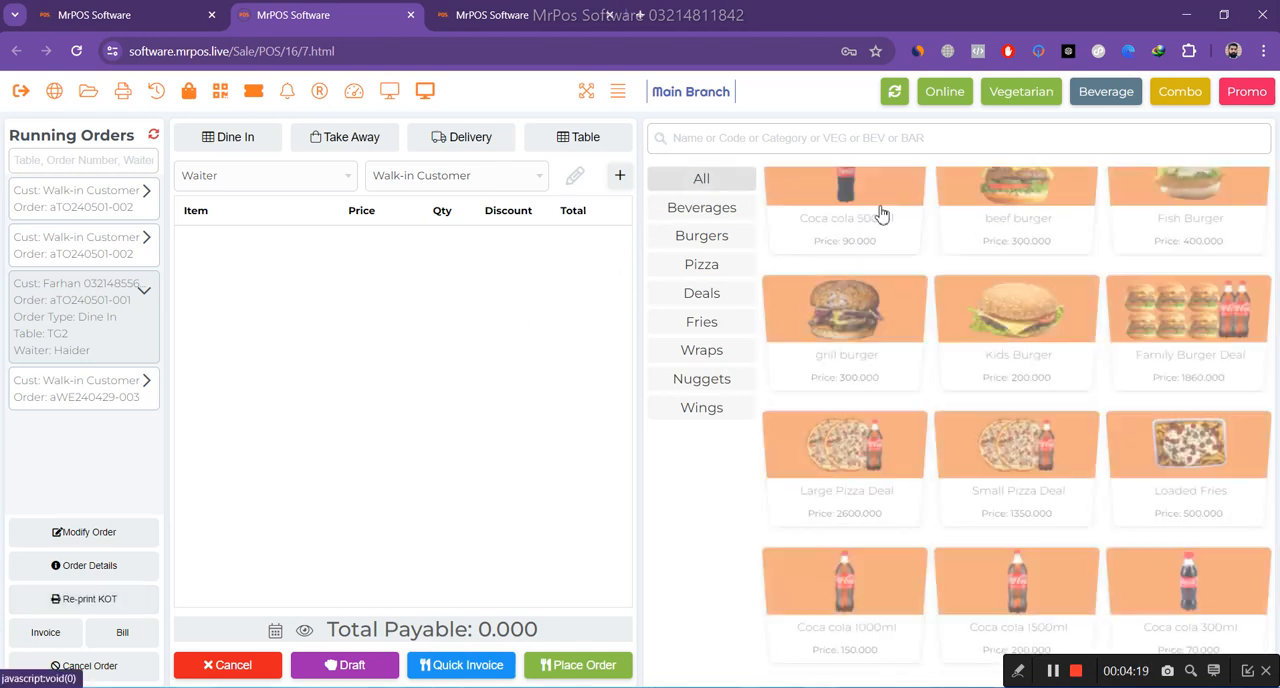
{"action": "scroll", "coordinate": [958, 402], "scroll_direction": "up", "scroll_amount": 2}
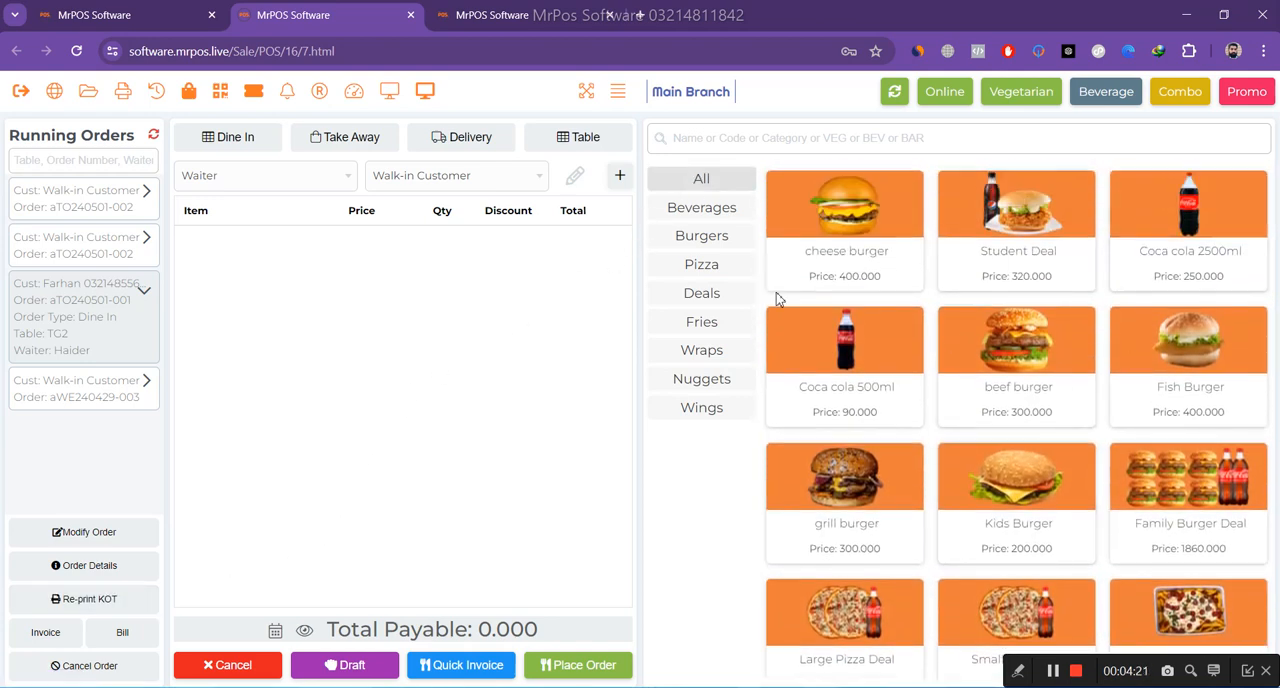
{"action": "left_click", "coordinate": [721, 210]}
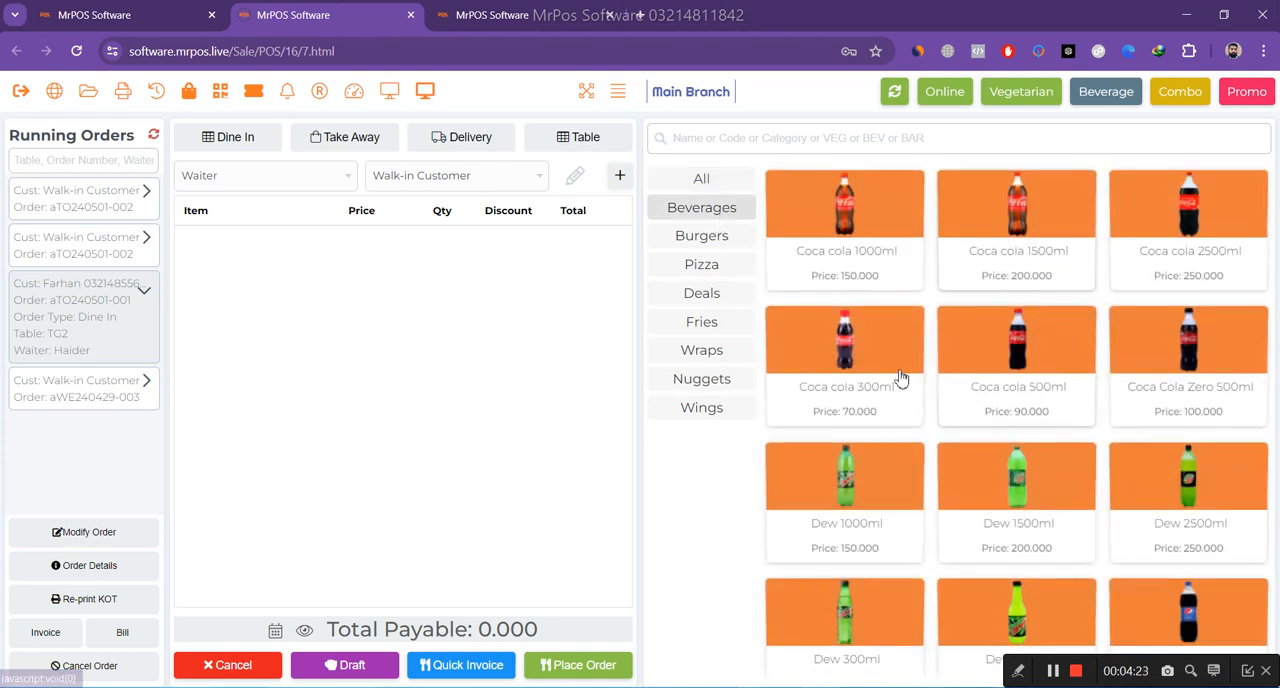
{"action": "left_click", "coordinate": [718, 268]}
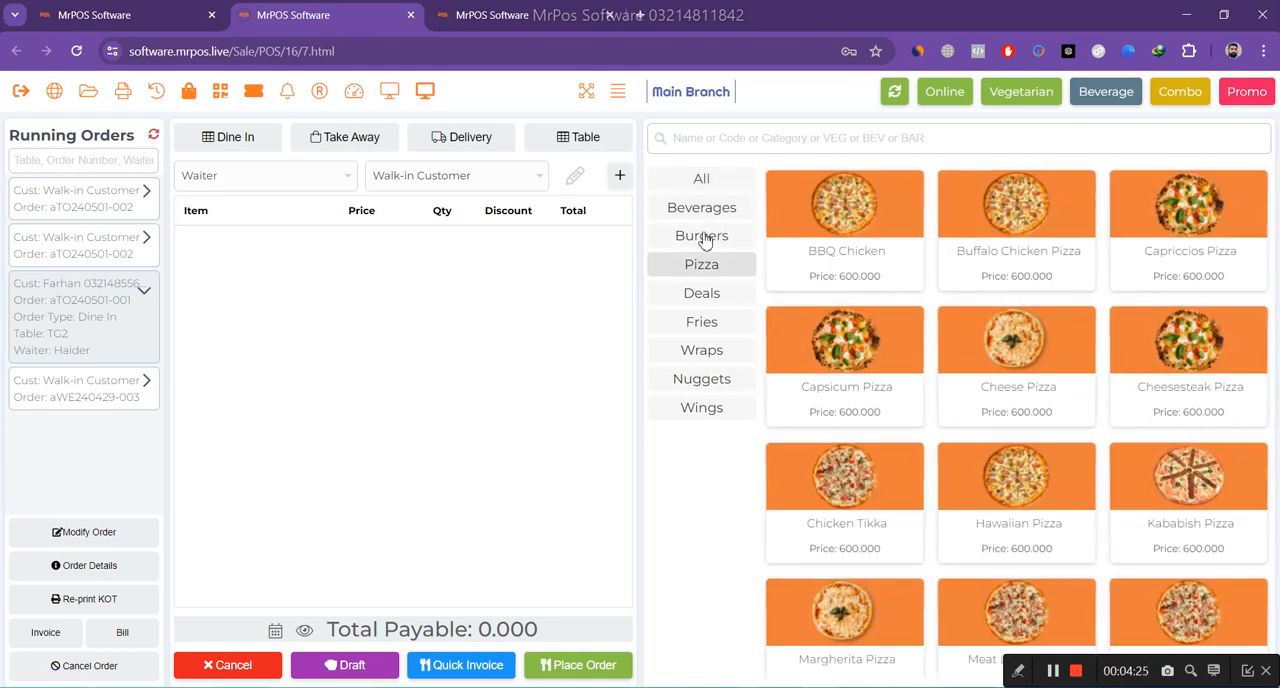
{"action": "left_click", "coordinate": [714, 182]}
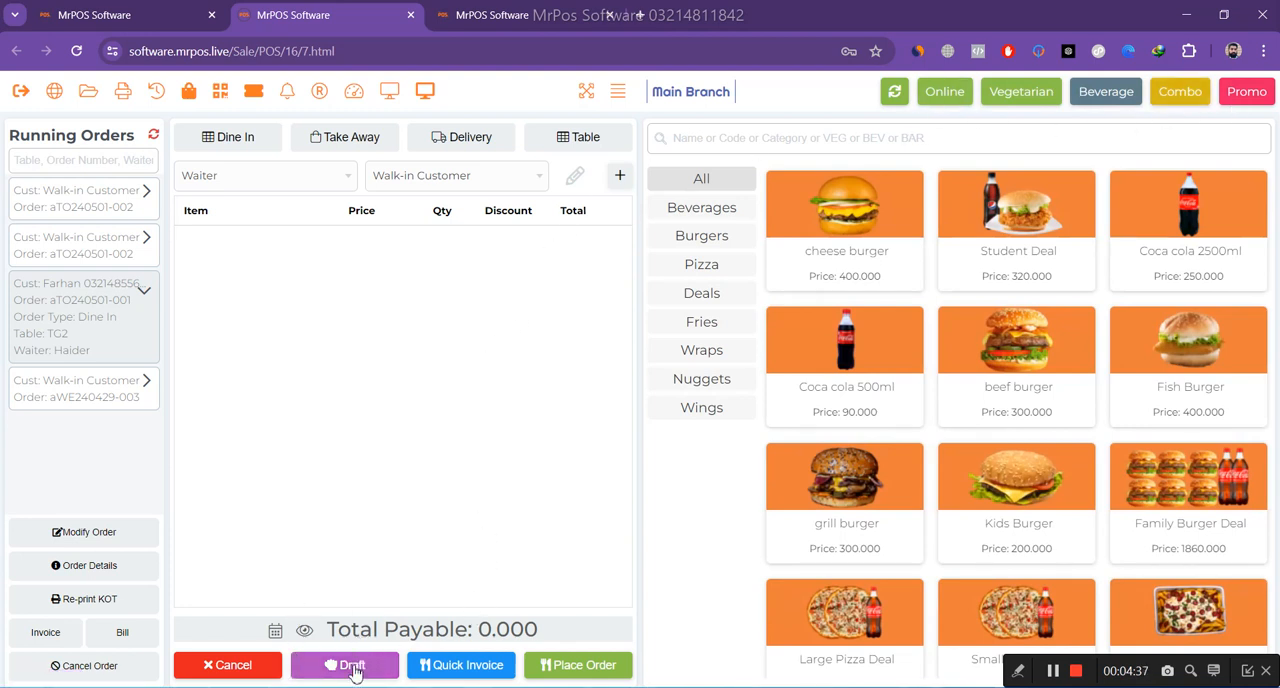
Create a take-away order with one Coca cola 500ml and save it as draft number 1.
{"action": "left_click", "coordinate": [860, 342]}
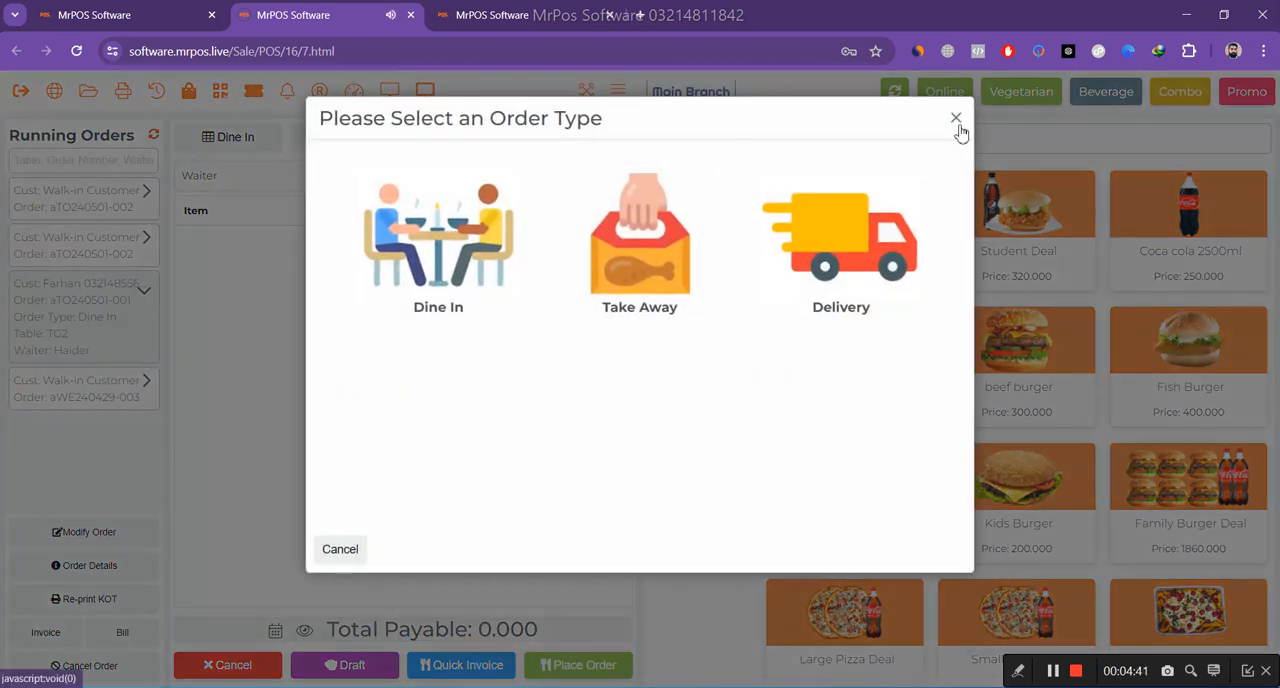
{"action": "left_click", "coordinate": [672, 277]}
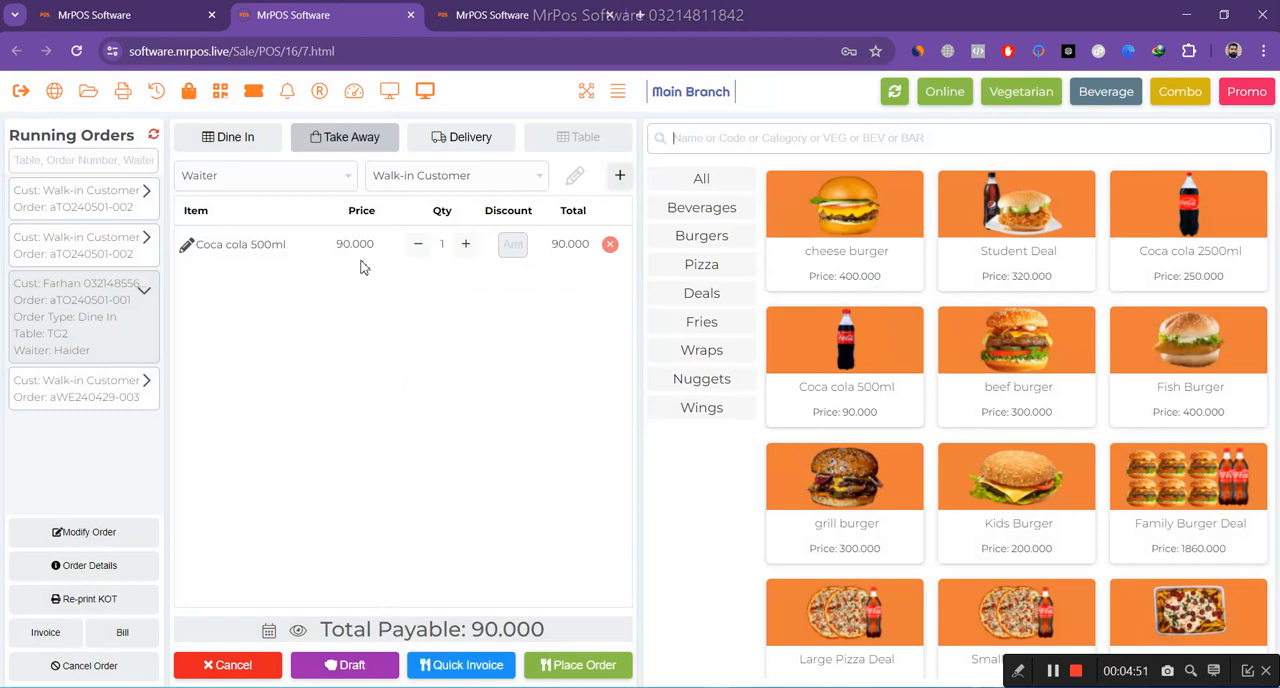
{"action": "left_click", "coordinate": [344, 665]}
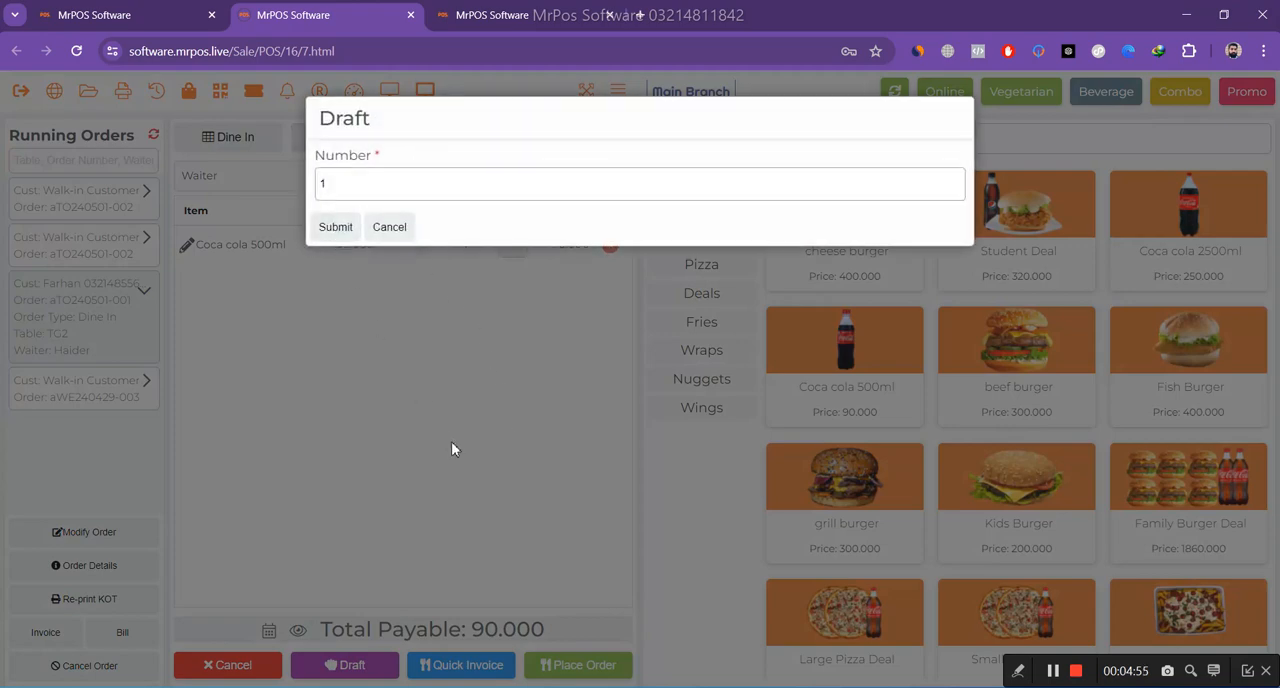
{"action": "key", "text": "Return"}
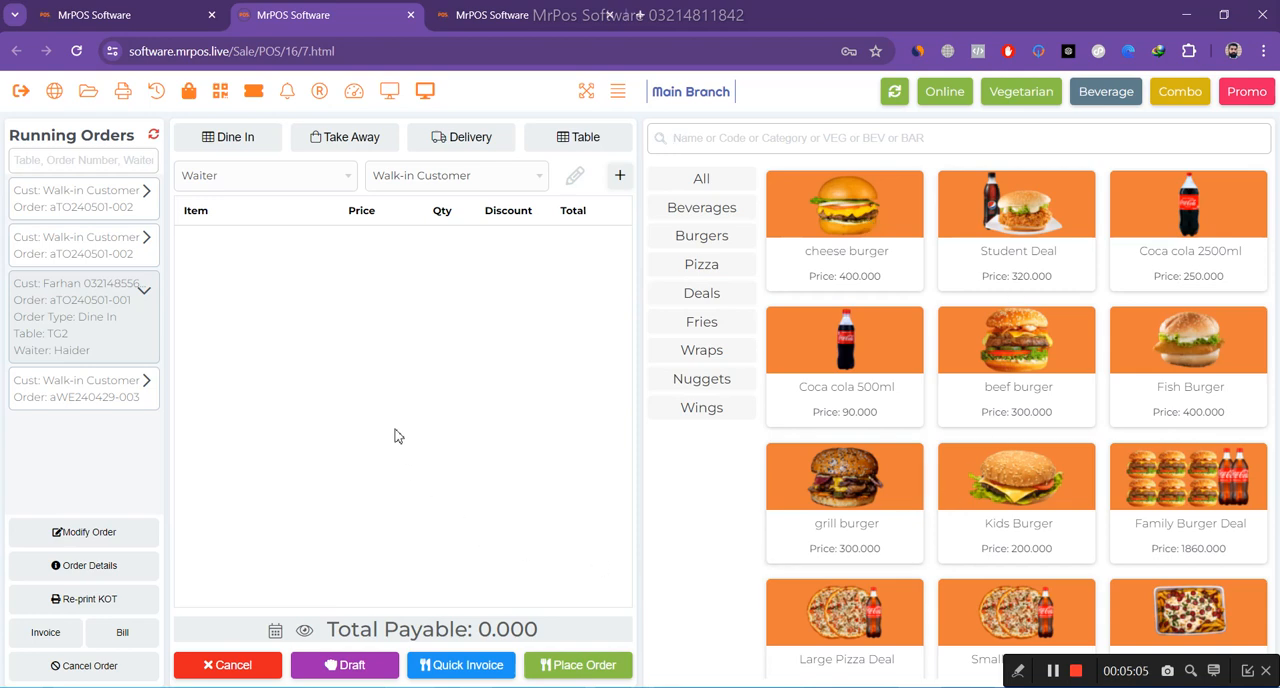
Switch to the admin dashboard with the business intelligence overview.
{"action": "left_click", "coordinate": [131, 27]}
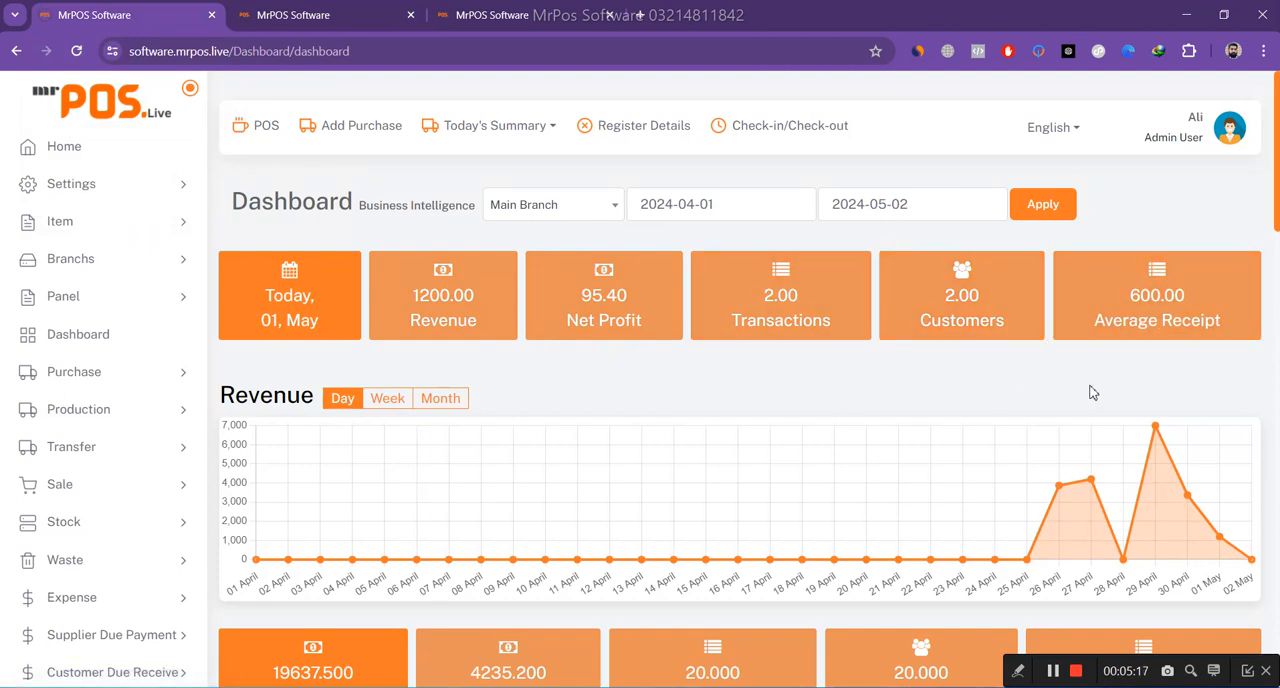
Review the dashboard's revenue chart, summary figures, sales by payment method, and the dine-in and take-away shares of the order type chart.
{"action": "scroll", "coordinate": [960, 400], "scroll_direction": "down", "scroll_amount": 2}
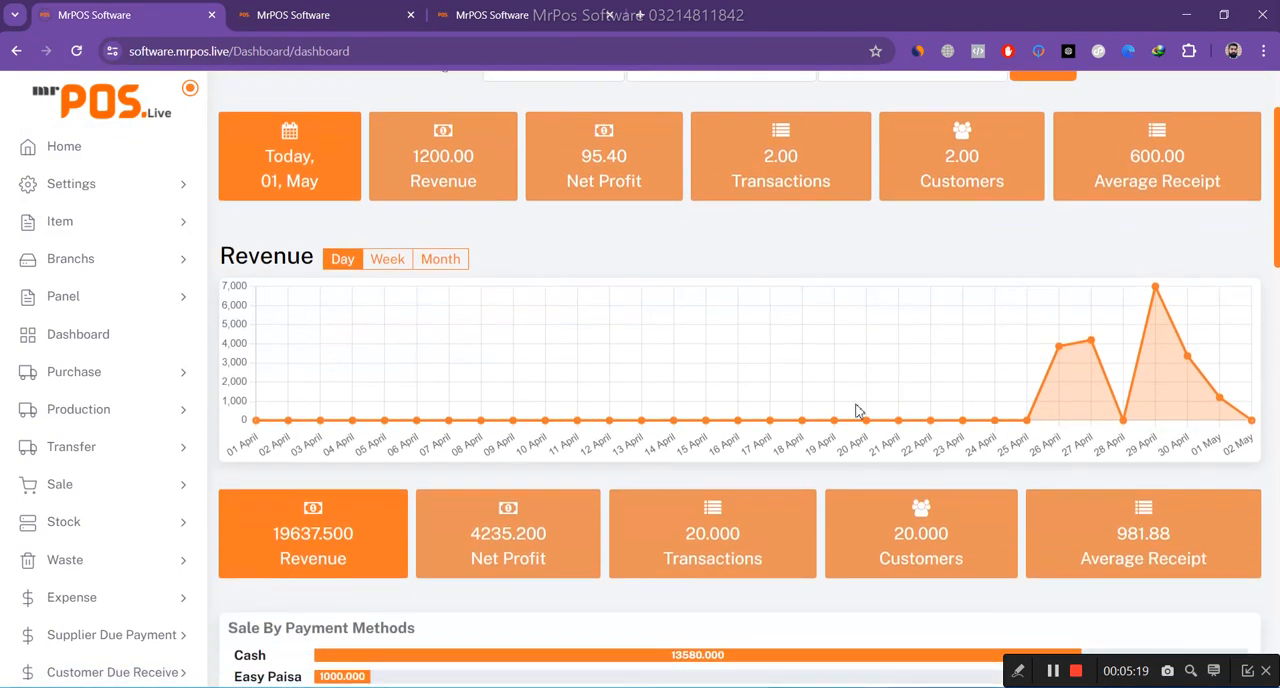
{"action": "scroll", "coordinate": [569, 407], "scroll_direction": "down", "scroll_amount": 2}
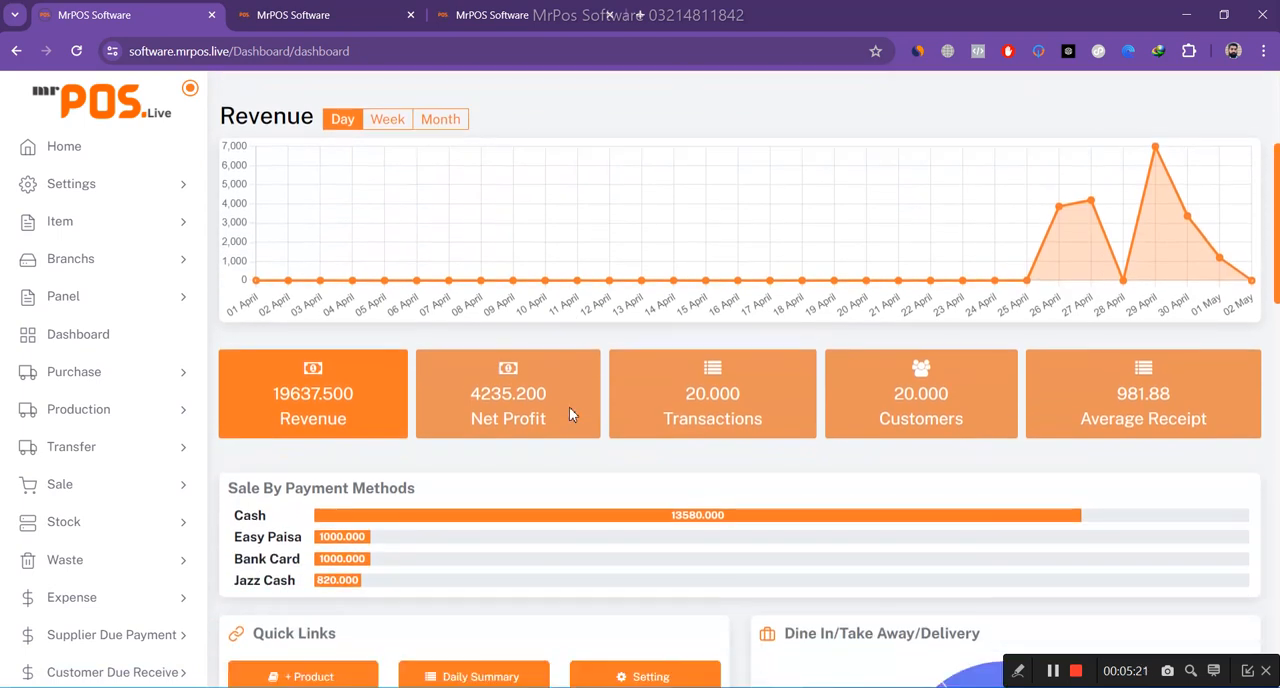
{"action": "scroll", "coordinate": [420, 260], "scroll_direction": "up", "scroll_amount": 2}
{"action": "scroll", "coordinate": [594, 323], "scroll_direction": "down", "scroll_amount": 3}
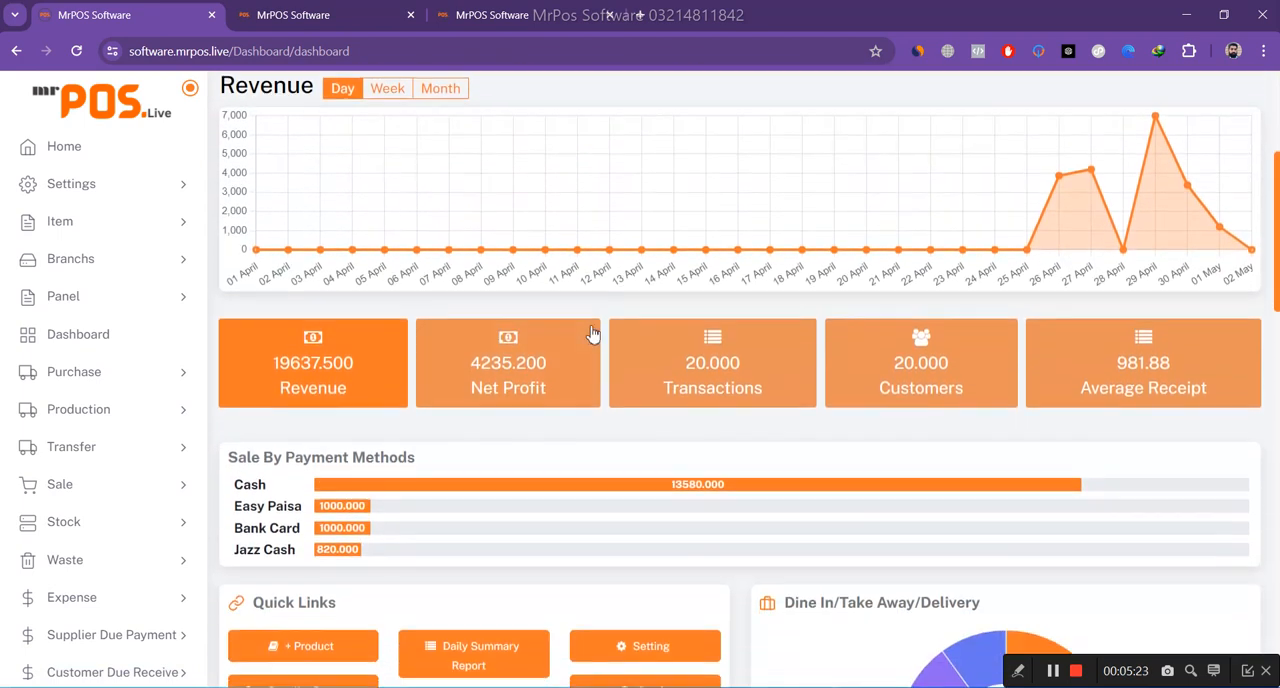
{"action": "scroll", "coordinate": [280, 380], "scroll_direction": "down", "scroll_amount": 1}
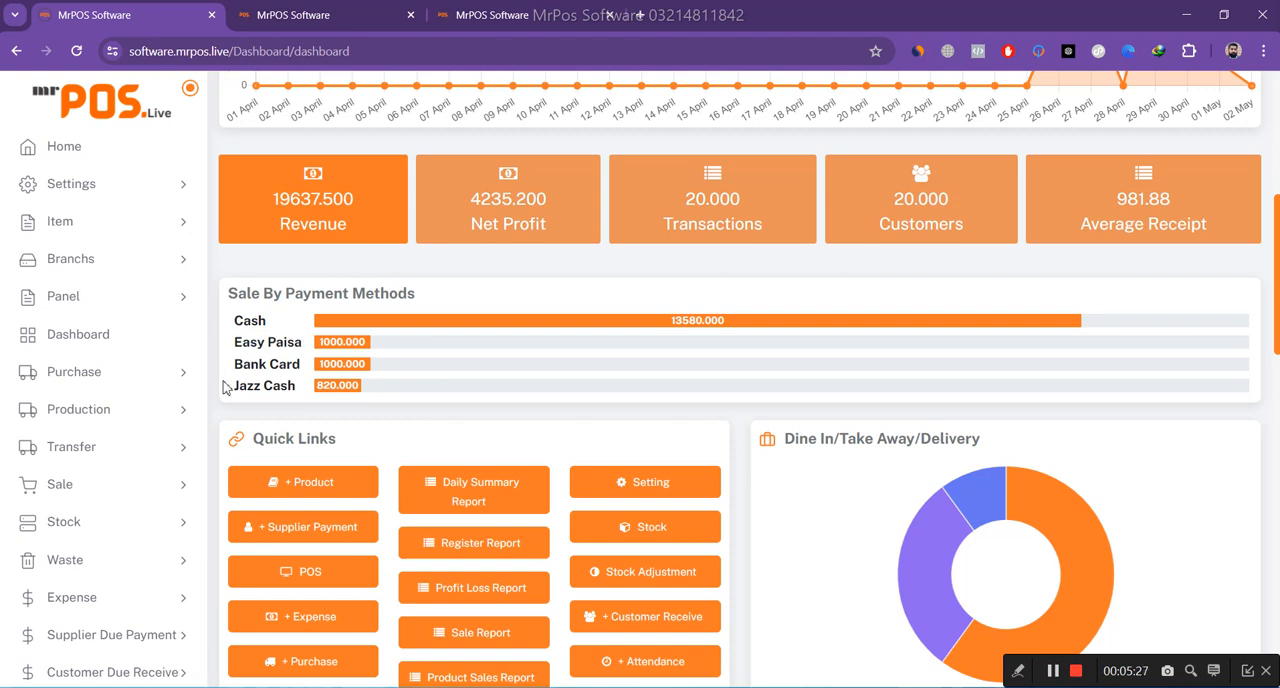
{"action": "scroll", "coordinate": [650, 368], "scroll_direction": "down", "scroll_amount": 2}
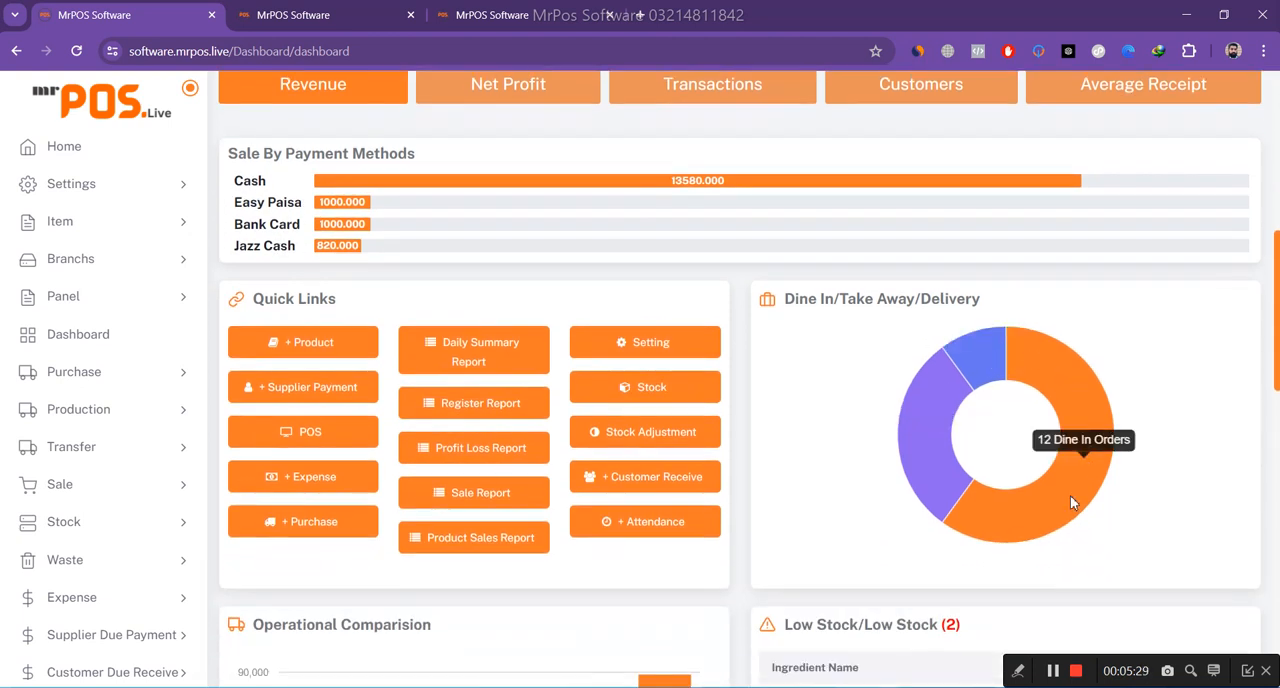
{"action": "mouse_move", "coordinate": [916, 421]}
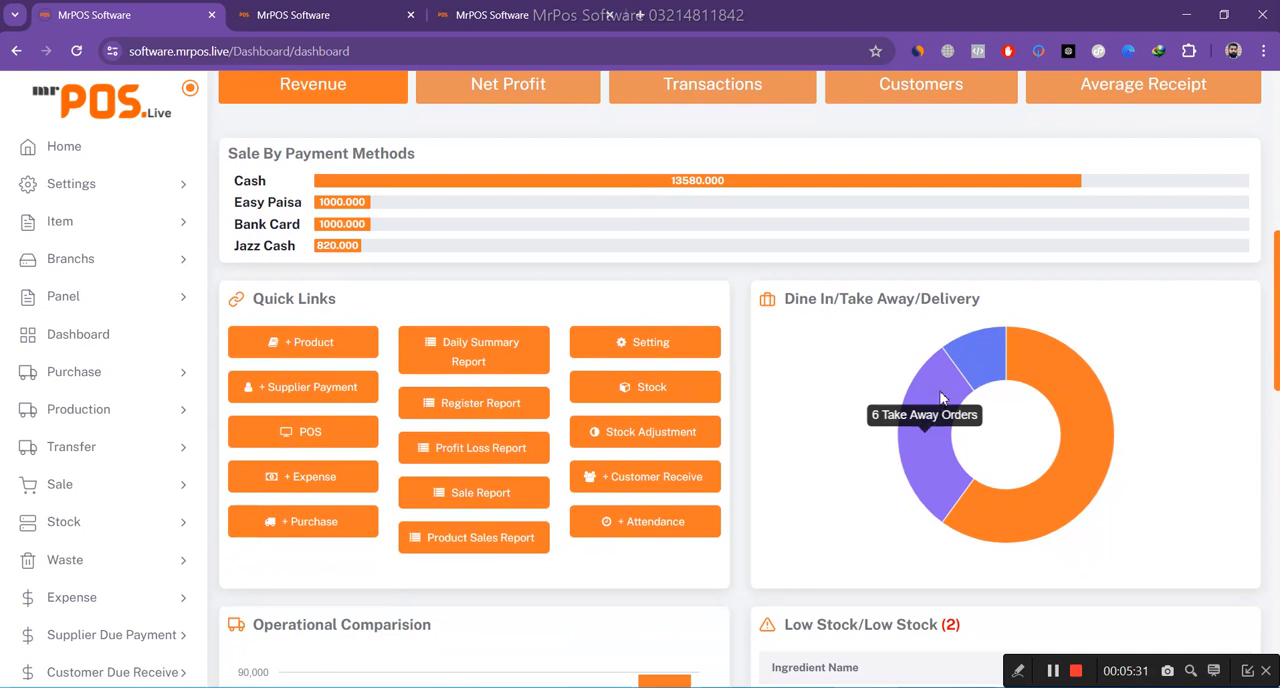
{"action": "mouse_move", "coordinate": [1064, 350]}
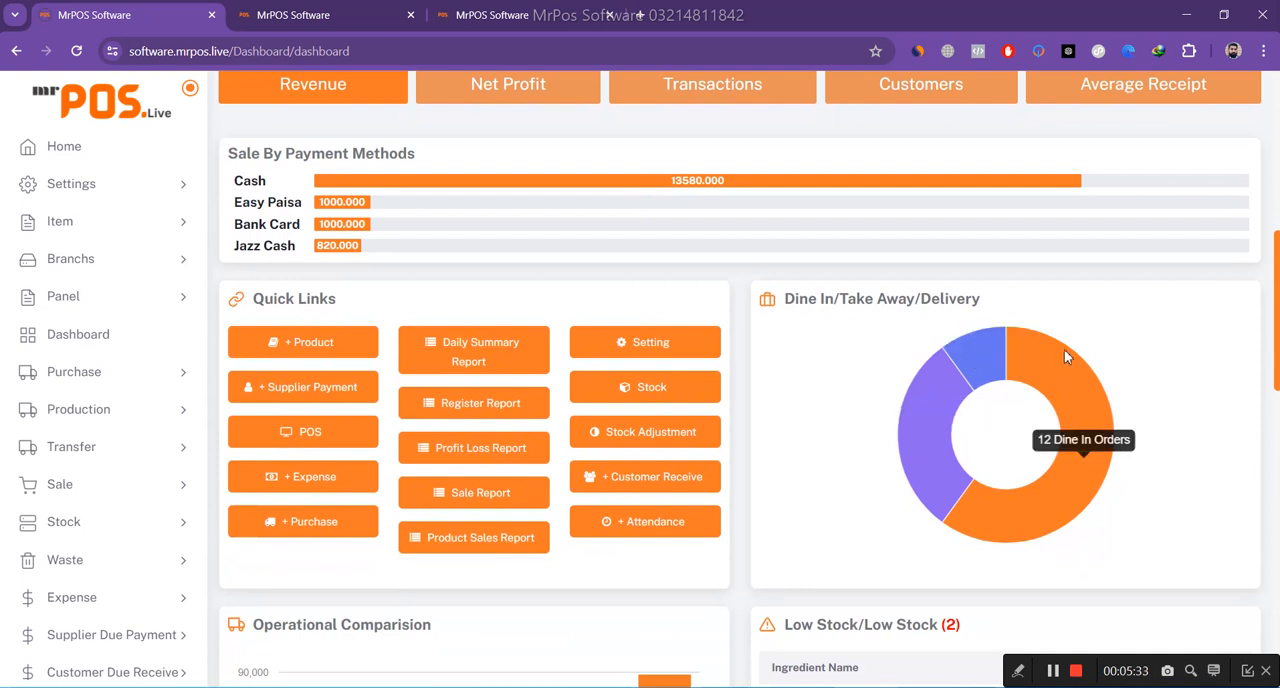
Review the dashboard's quick links, operational comparison, low stock, top 10 lists, receivables, payables and monthly sale comparison, and return to the overview.
{"action": "scroll", "coordinate": [1149, 389], "scroll_direction": "down", "scroll_amount": 1}
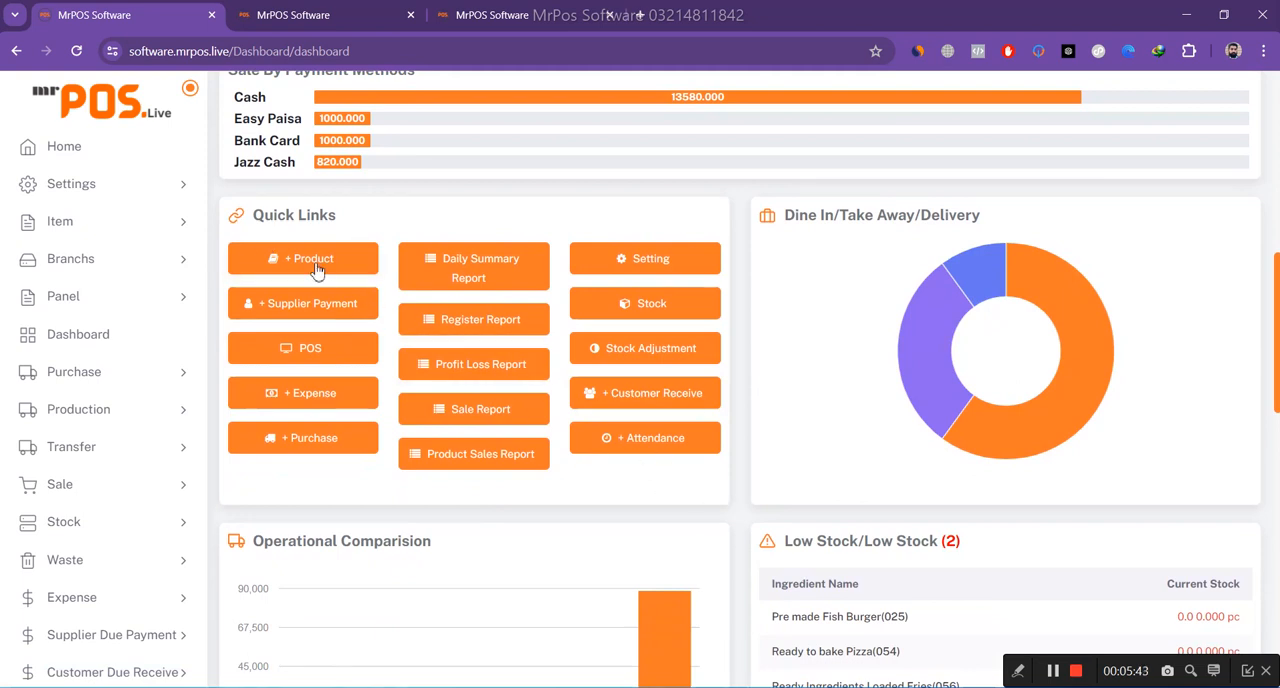
{"action": "scroll", "coordinate": [820, 447], "scroll_direction": "down", "scroll_amount": 1}
{"action": "scroll", "coordinate": [820, 447], "scroll_direction": "down", "scroll_amount": 3}
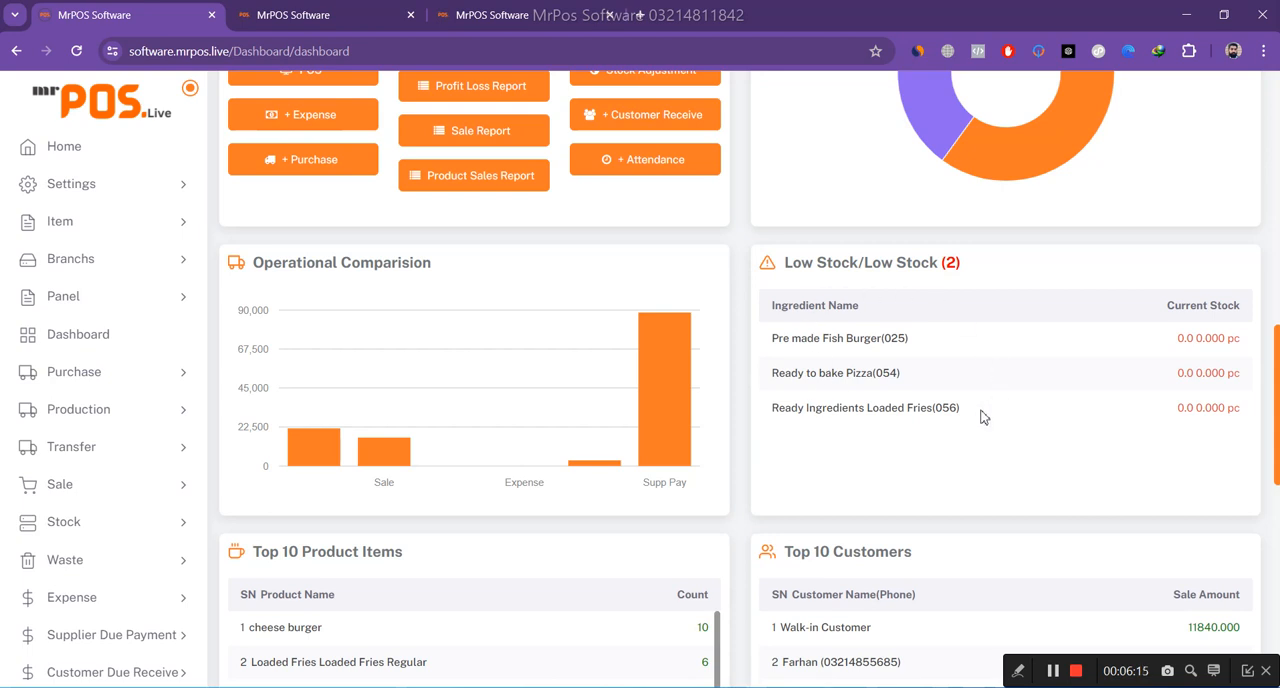
{"action": "scroll", "coordinate": [978, 418], "scroll_direction": "down", "scroll_amount": 2}
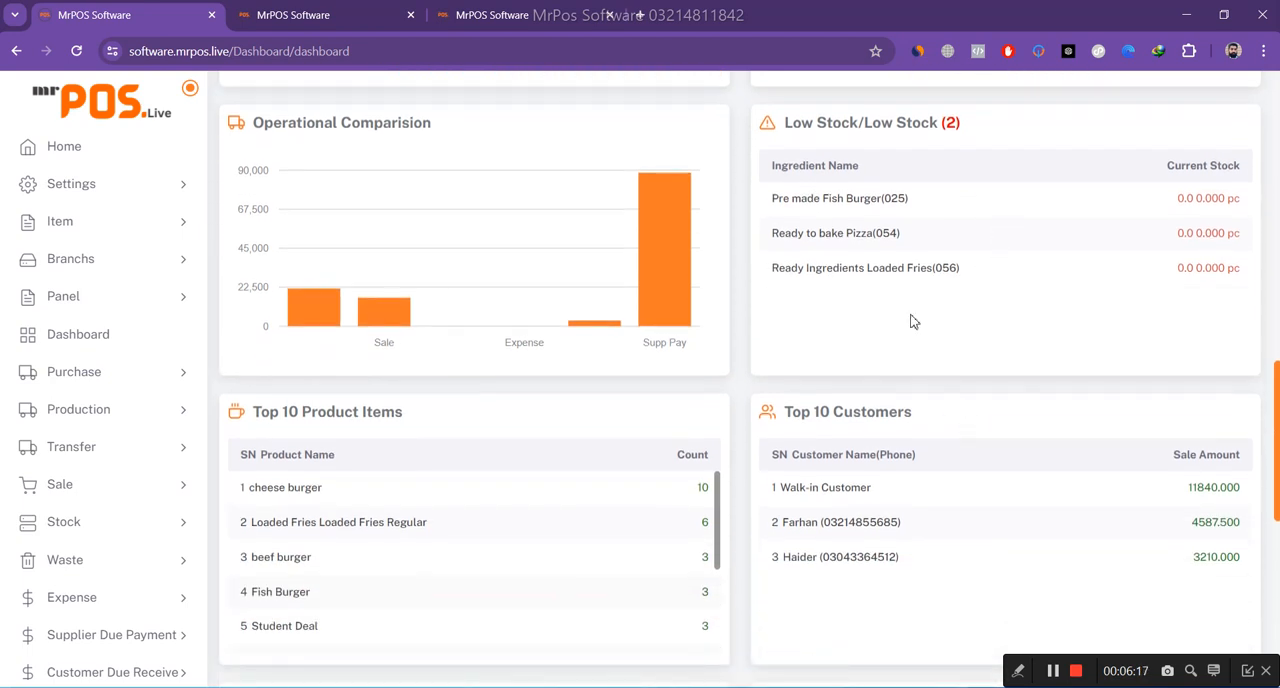
{"action": "scroll", "coordinate": [912, 321], "scroll_direction": "down", "scroll_amount": 1}
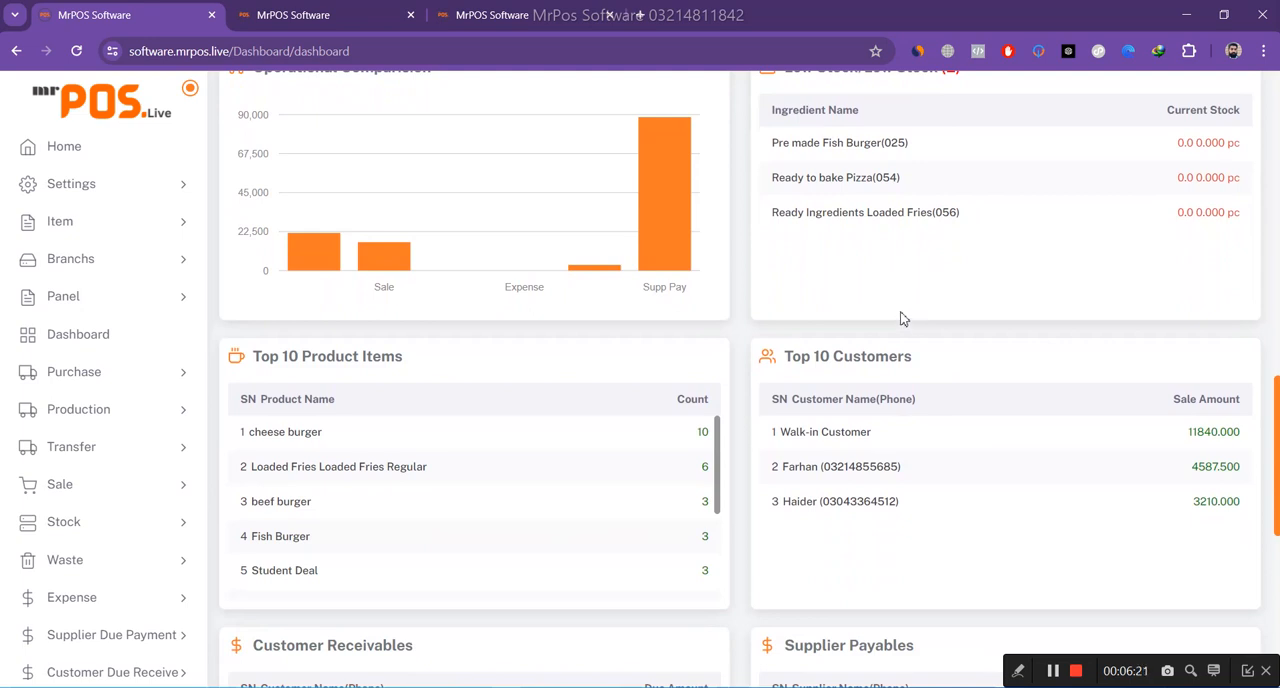
{"action": "scroll", "coordinate": [866, 304], "scroll_direction": "down", "scroll_amount": 1}
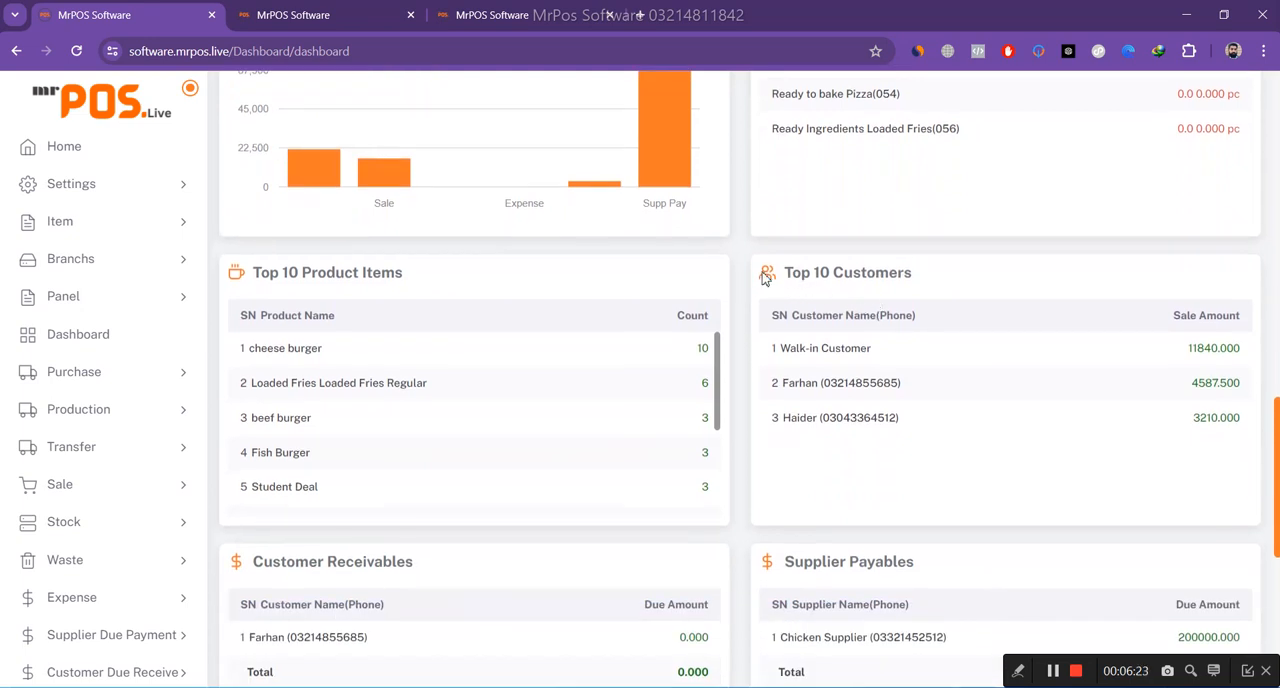
{"action": "scroll", "coordinate": [762, 278], "scroll_direction": "down", "scroll_amount": 1}
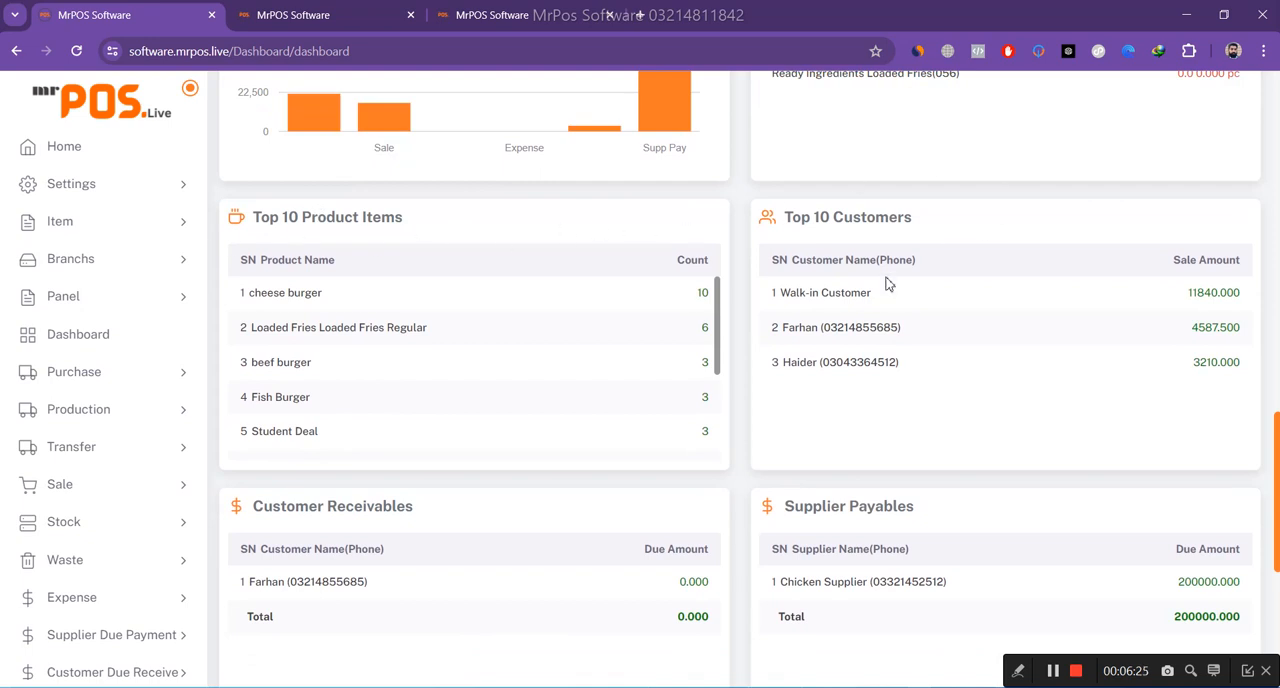
{"action": "scroll", "coordinate": [862, 310], "scroll_direction": "down", "scroll_amount": 5}
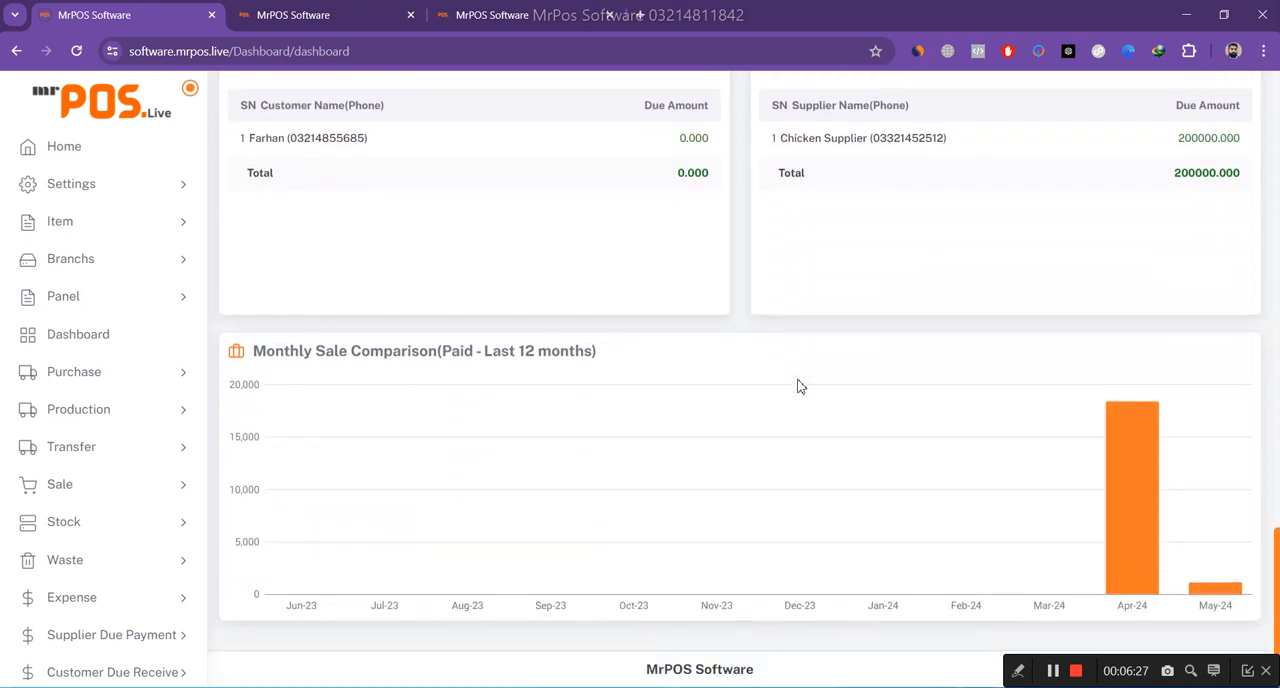
{"action": "scroll", "coordinate": [800, 386], "scroll_direction": "up", "scroll_amount": 10}
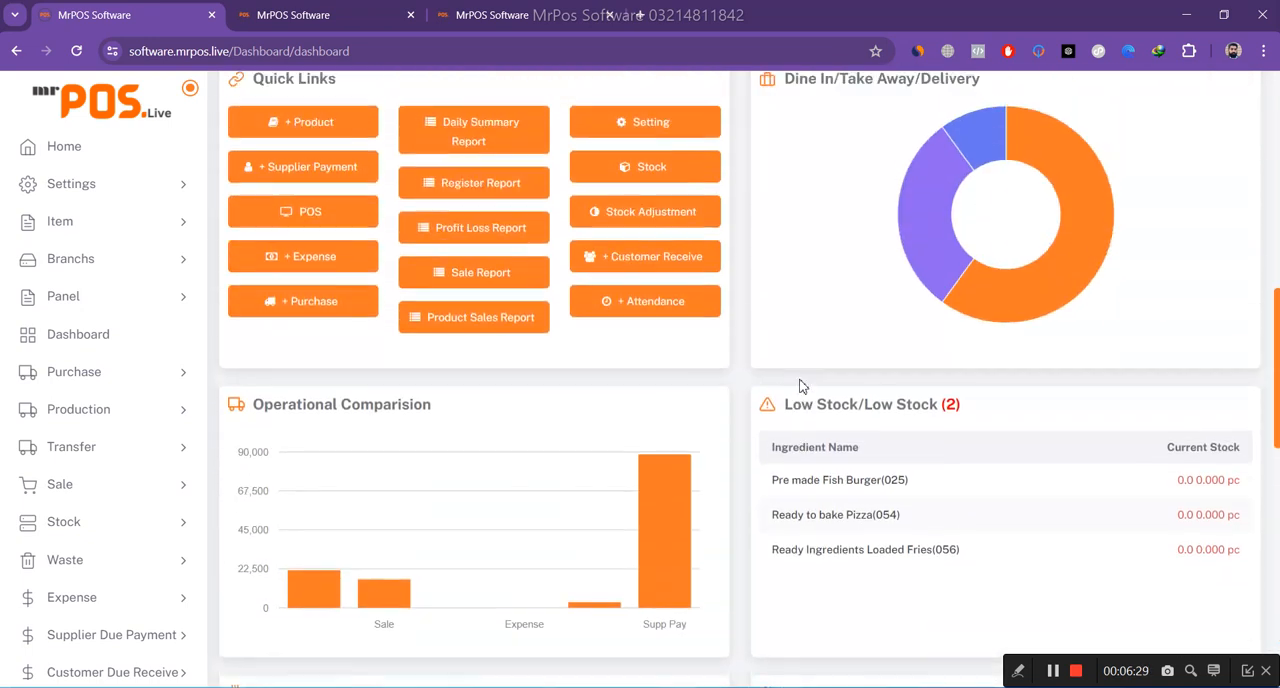
{"action": "scroll", "coordinate": [799, 386], "scroll_direction": "up", "scroll_amount": 10}
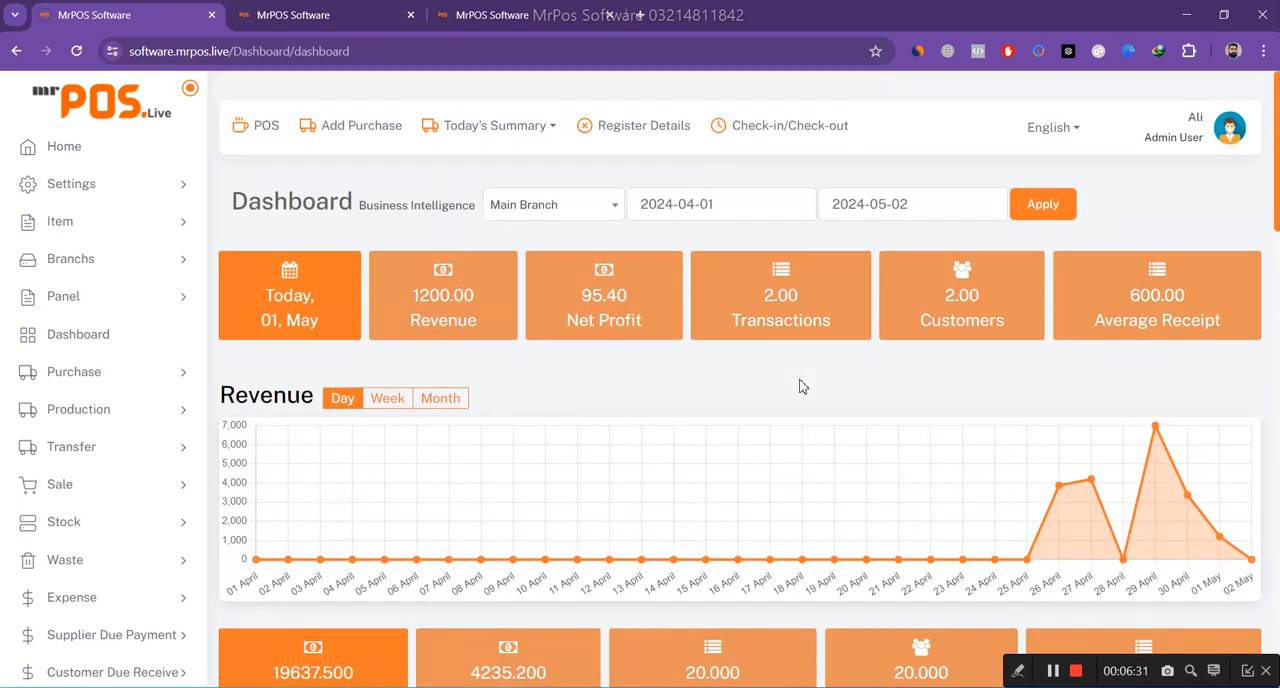